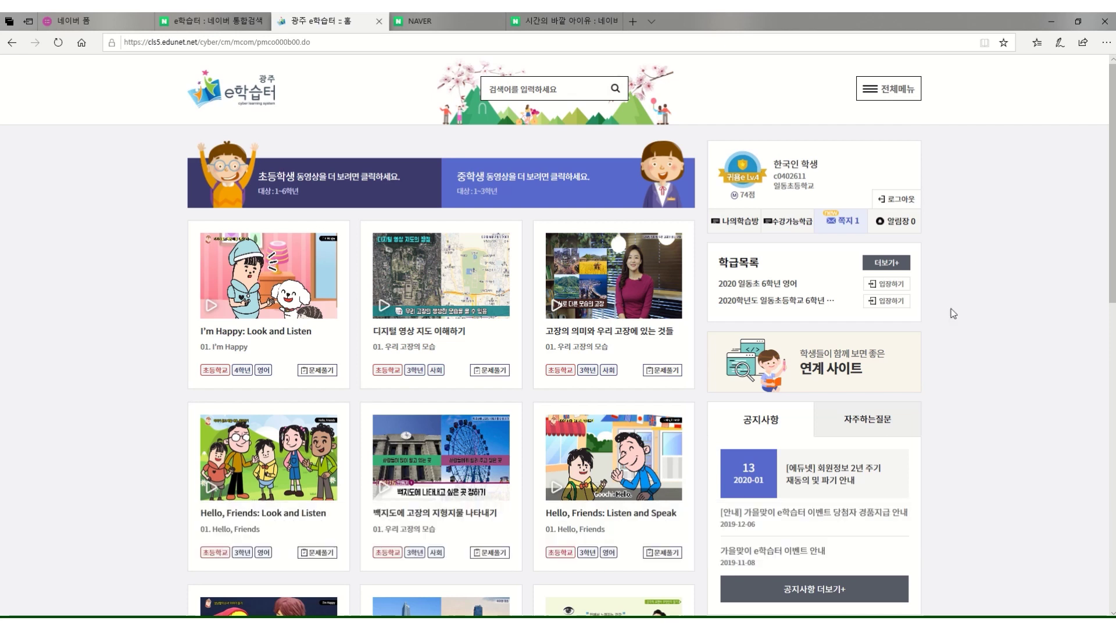
Enter the 2020학년도 일동초등학교 6학년 3반 class and open the "4월 16일 아침 인사" post on its 6학년 3반 하루 시작 board.
drag(775, 301, 835, 310)
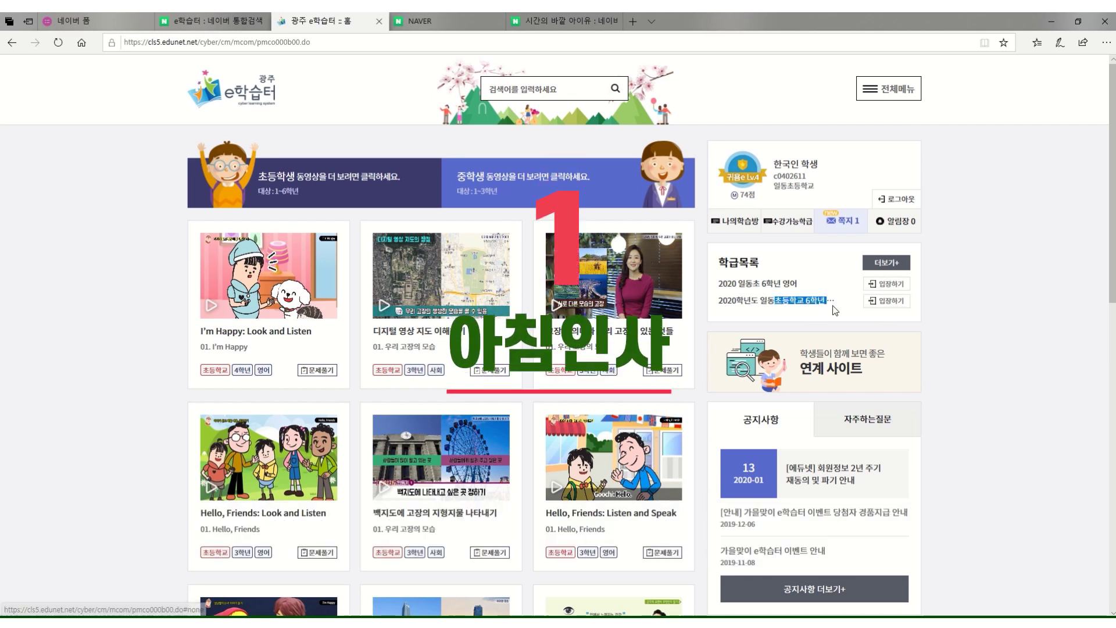
click(889, 301)
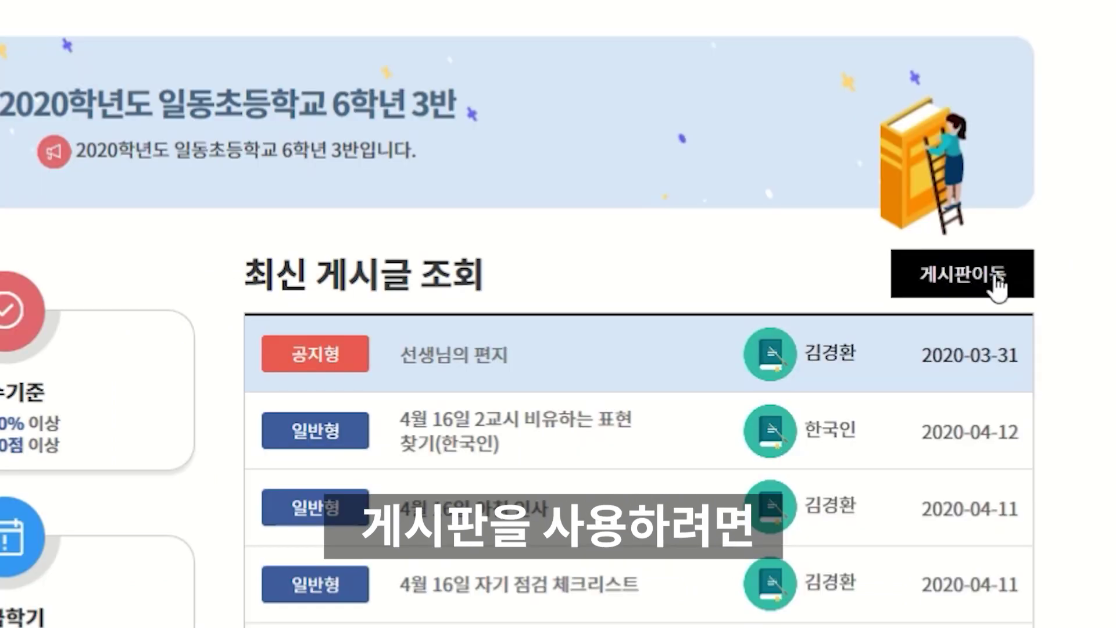
click(988, 281)
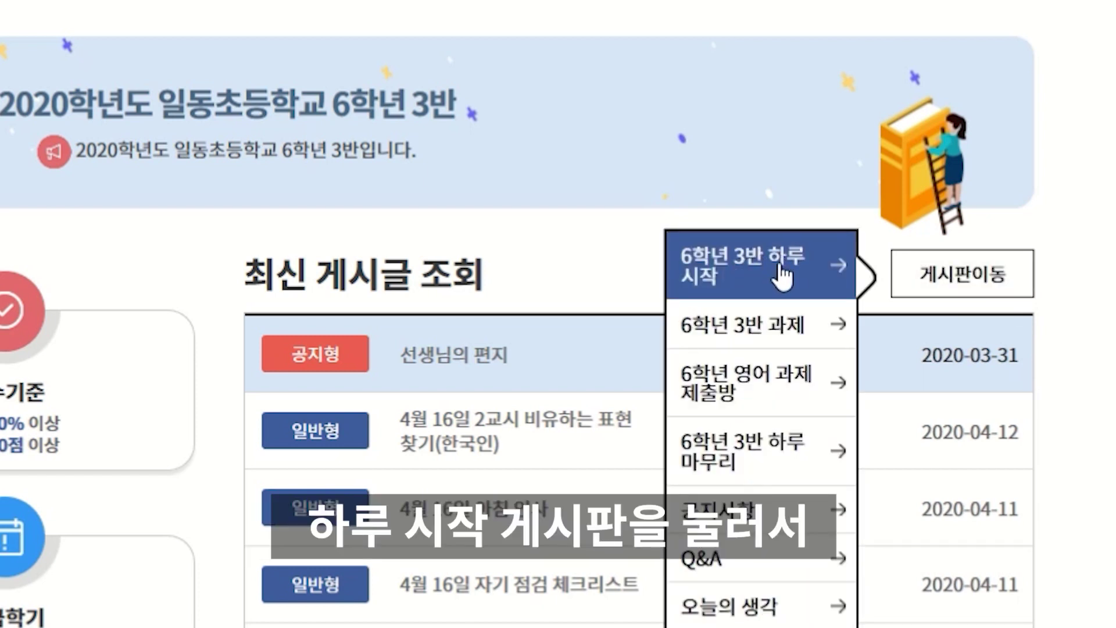
click(781, 273)
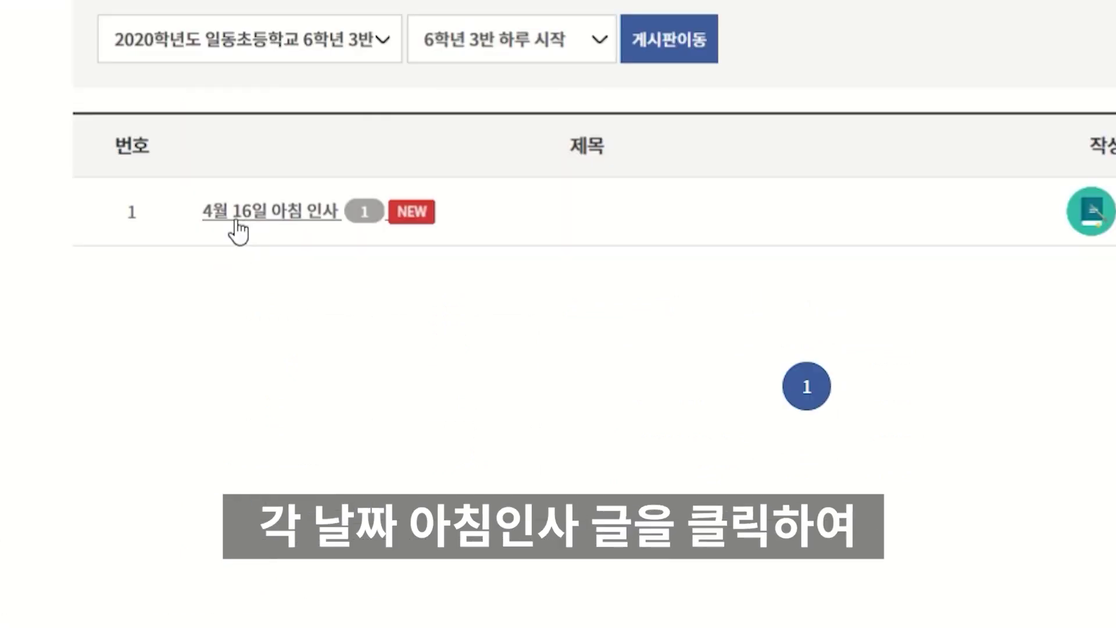
click(283, 219)
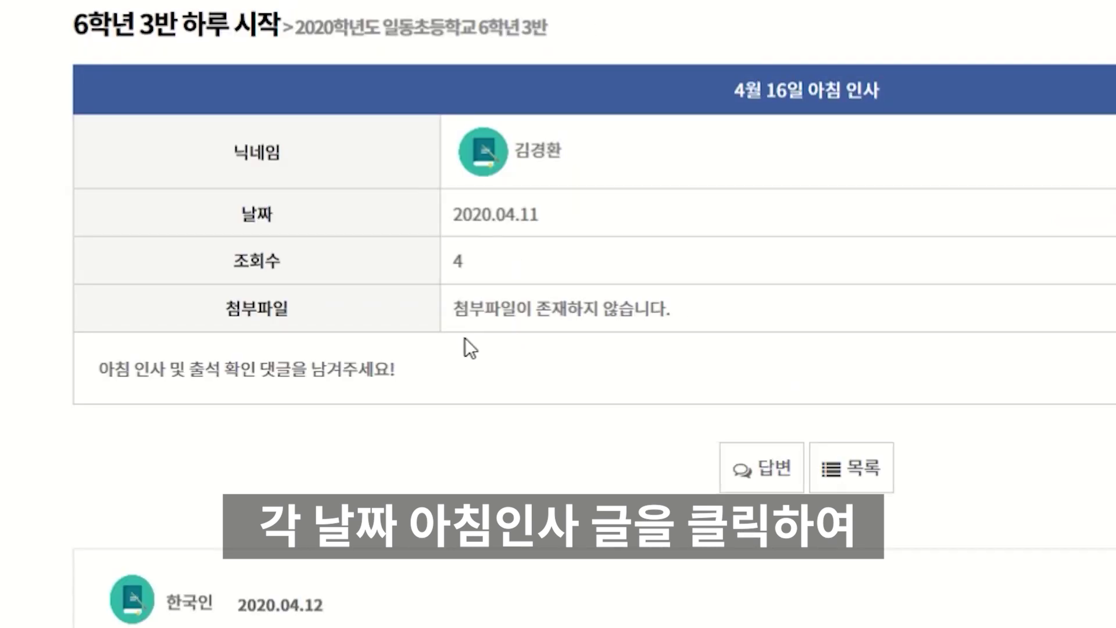
Submit the comment "안녕! 친구들!! 오늘도 좋은 하루 보내!! (출석 합니다!)" under the morning greeting post.
scroll(463, 343, down, 5)
click(484, 520)
text(안녕! 친구들!! 오늘도 좋은 하루)
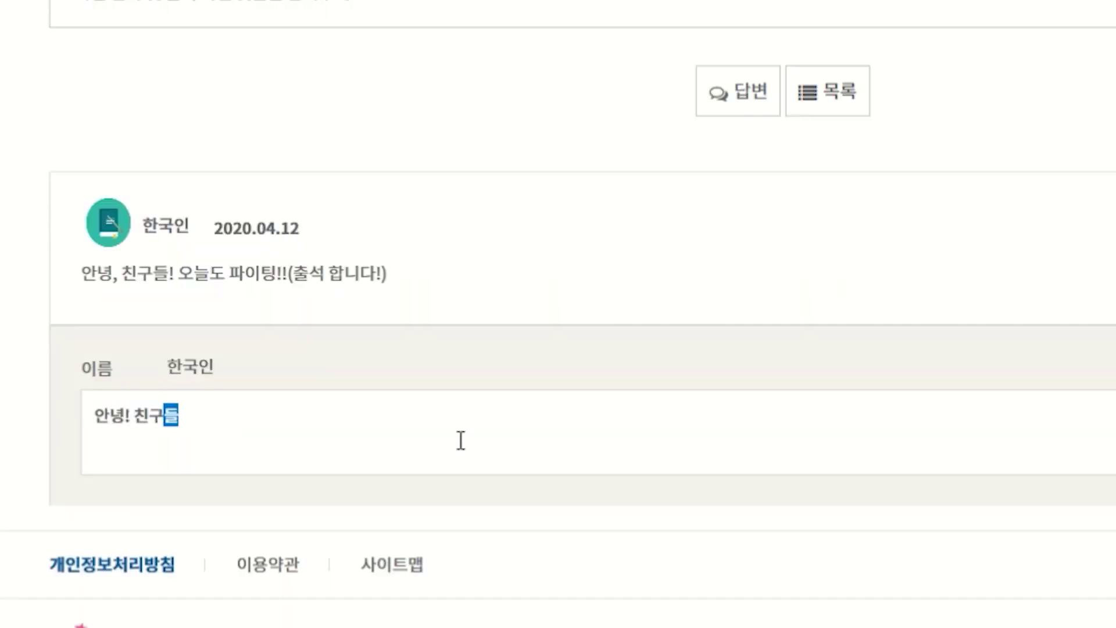
text( 보내!! (출석 합니다!))
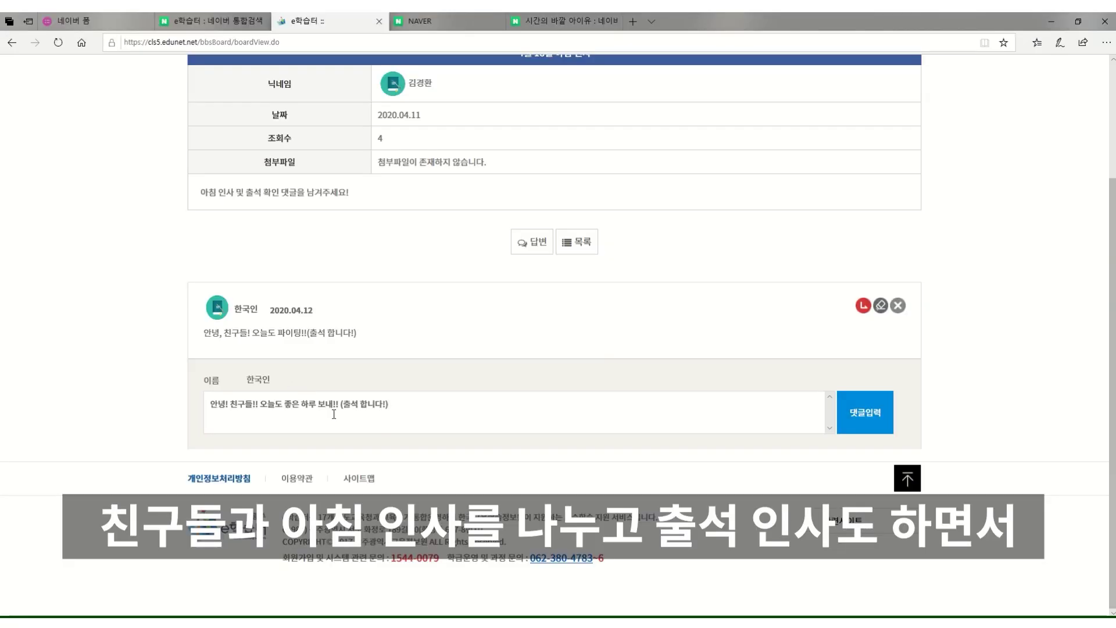
drag(334, 414, 211, 407)
click(418, 421)
drag(418, 421, 334, 418)
click(431, 409)
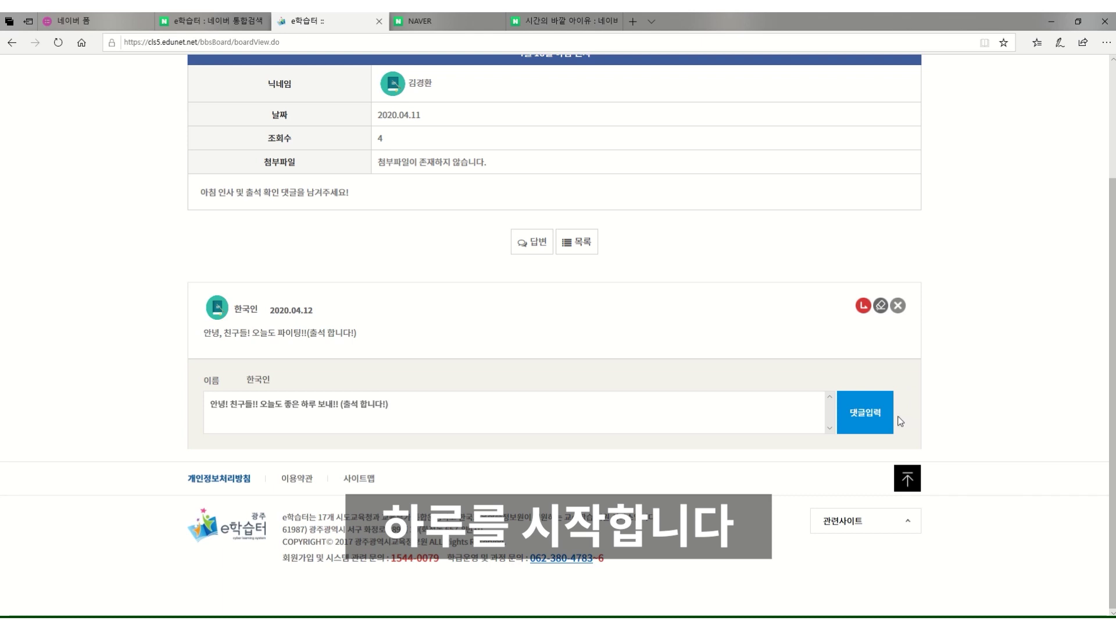
click(864, 412)
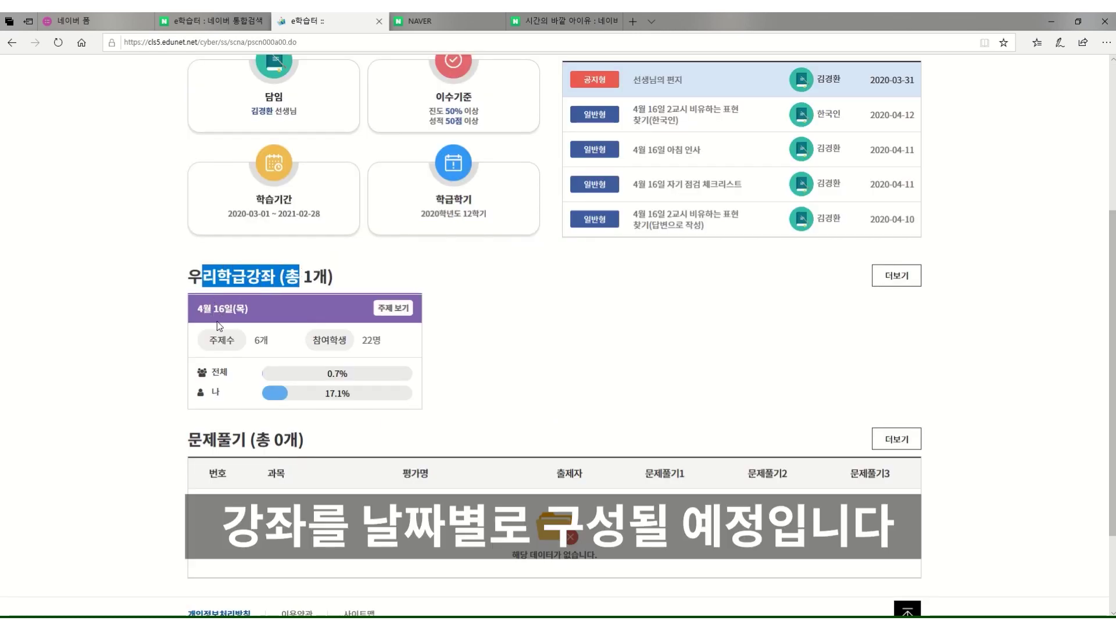
Open the 4월 16일(목) course from the class's course list and look over its lesson periods.
mouse_move(197, 308)
mouse_down()
mouse_move(456, 304)
mouse_move(675, 370)
mouse_move(195, 312)
mouse_up()
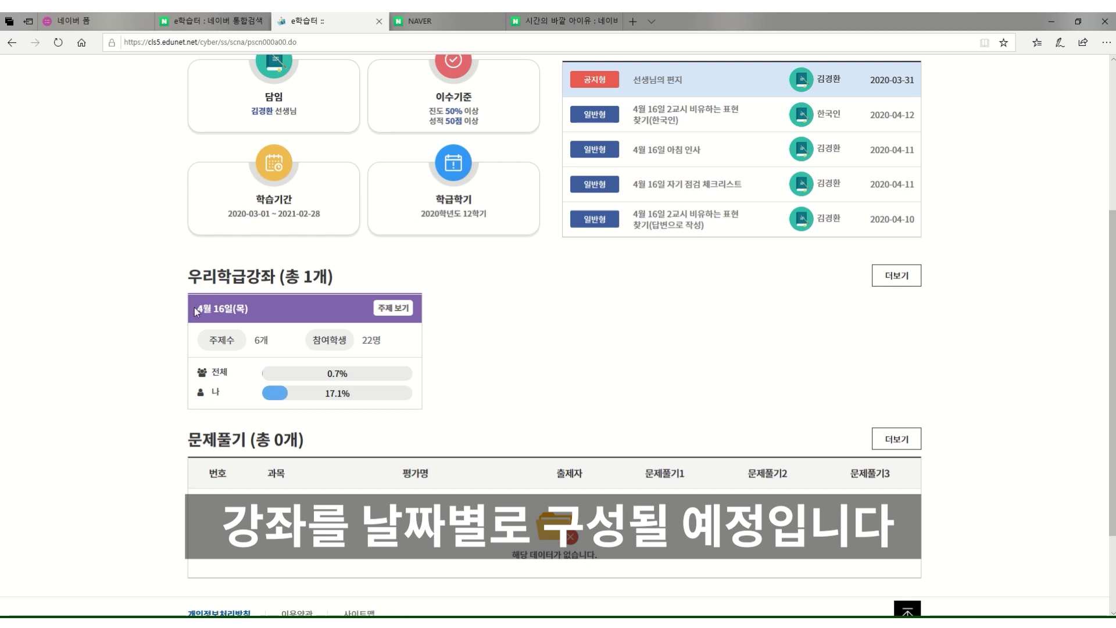
click(238, 311)
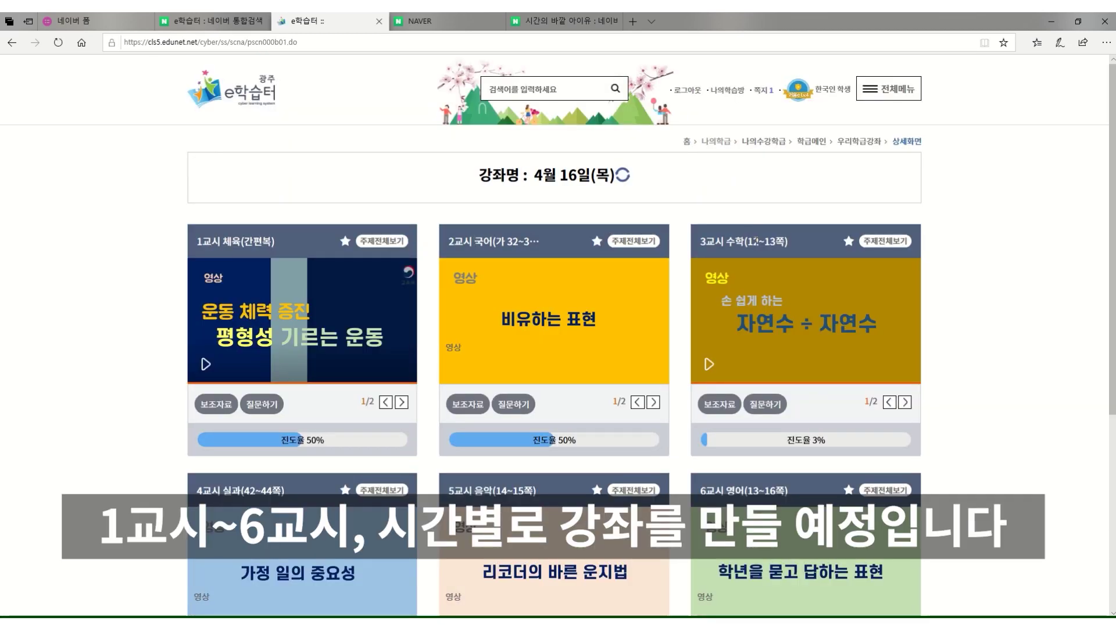
scroll(478, 464, down, 1)
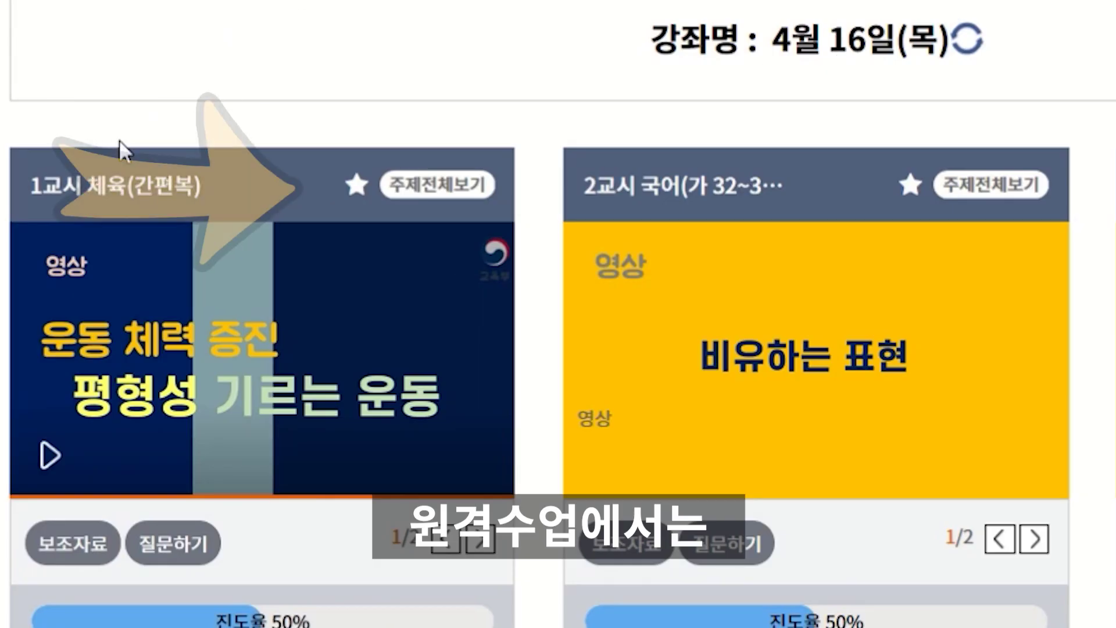
Watch the 1교시 체육(간편복) lesson video in full screen, and view all topics of 2교시 국어(가 32~33쪽).
click(448, 185)
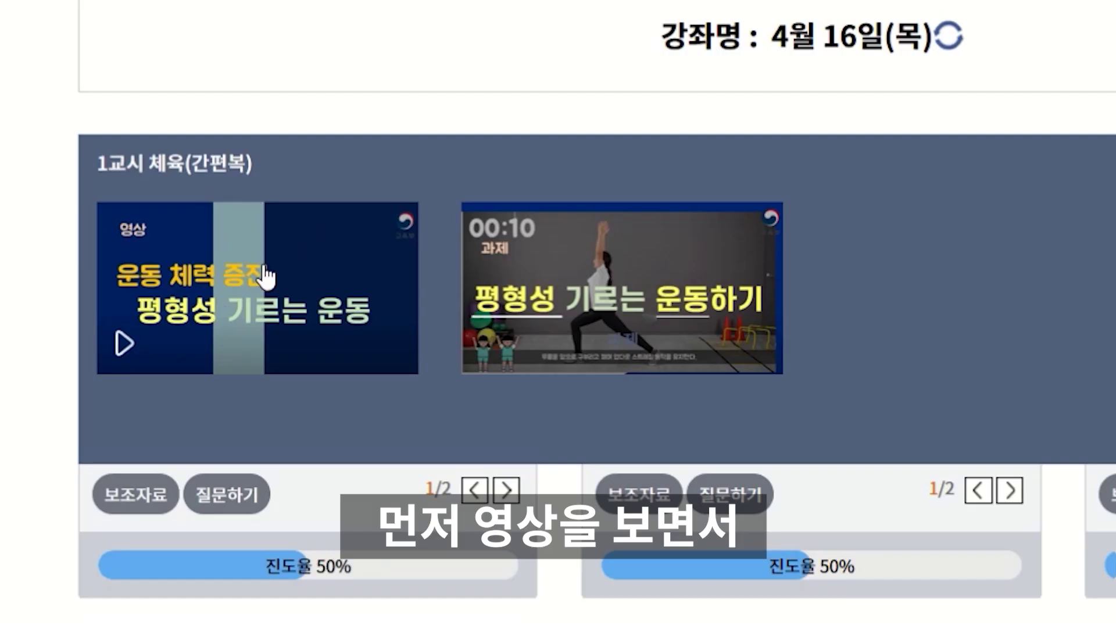
click(279, 215)
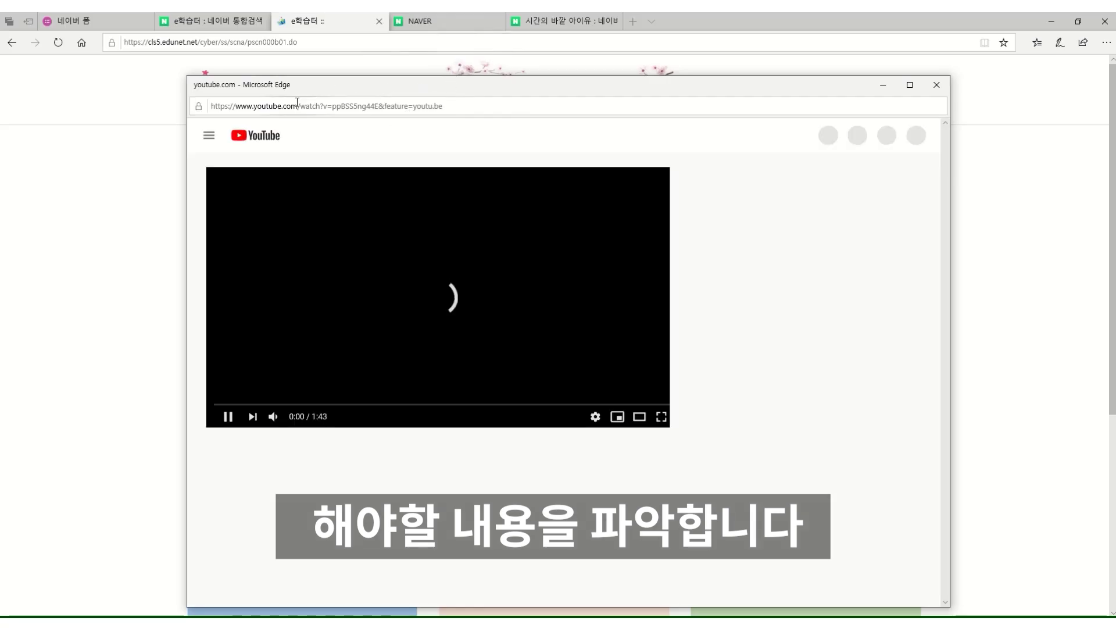
click(661, 416)
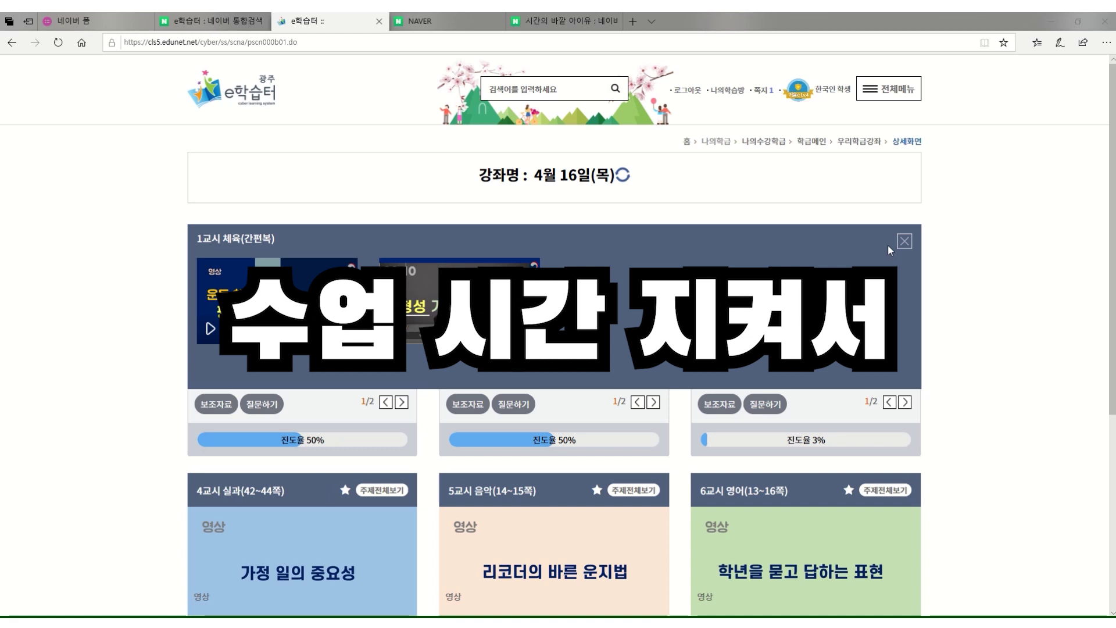
click(905, 241)
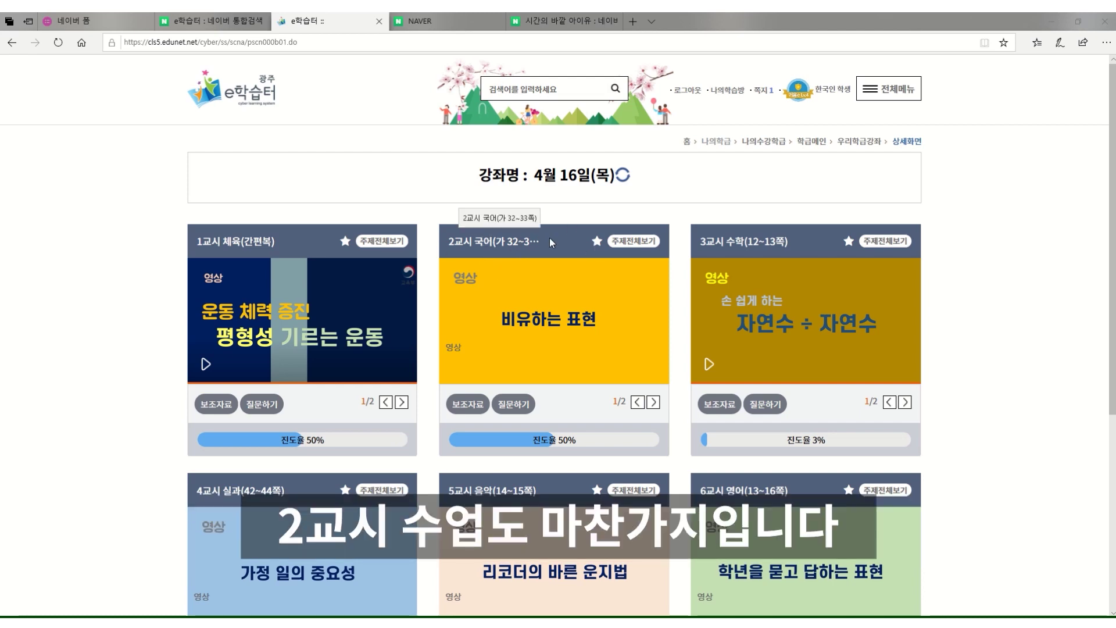
click(646, 241)
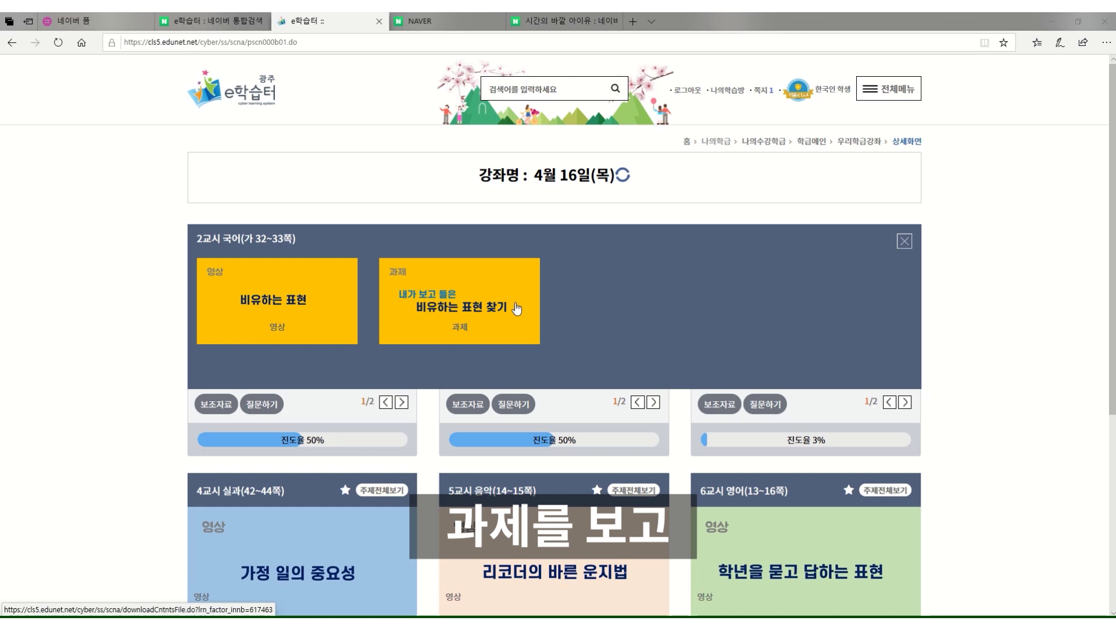
click(903, 243)
Go to the class's 6학년 3반 과제 board and start a reply to the post "4월 16일 2교시 비유하는 표현 찾기(답변으로 작성)".
click(812, 142)
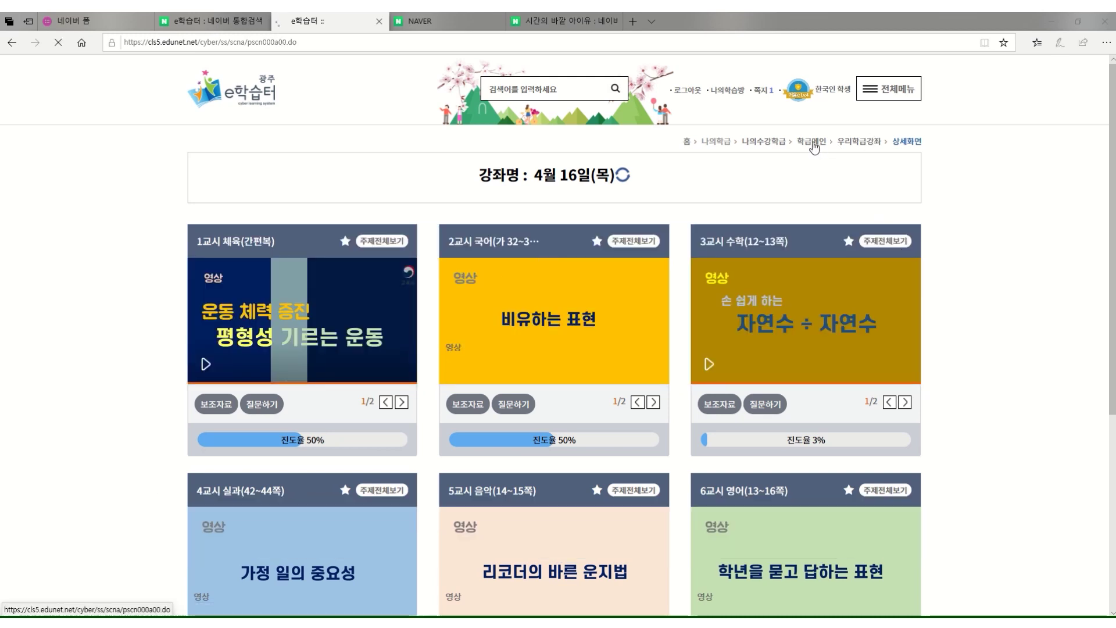
click(896, 310)
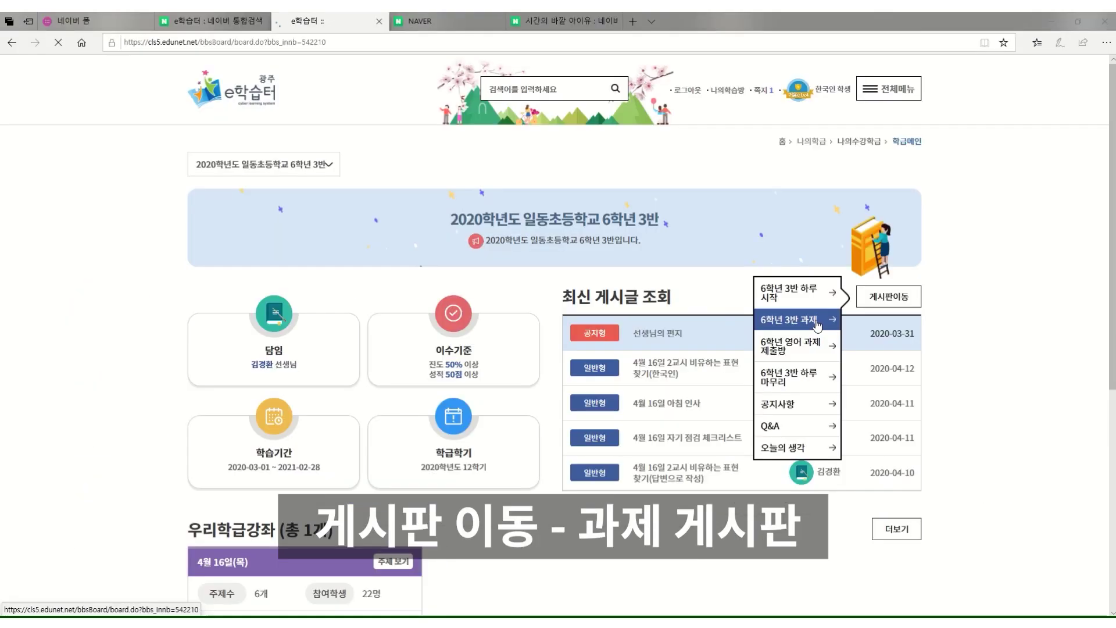
click(840, 339)
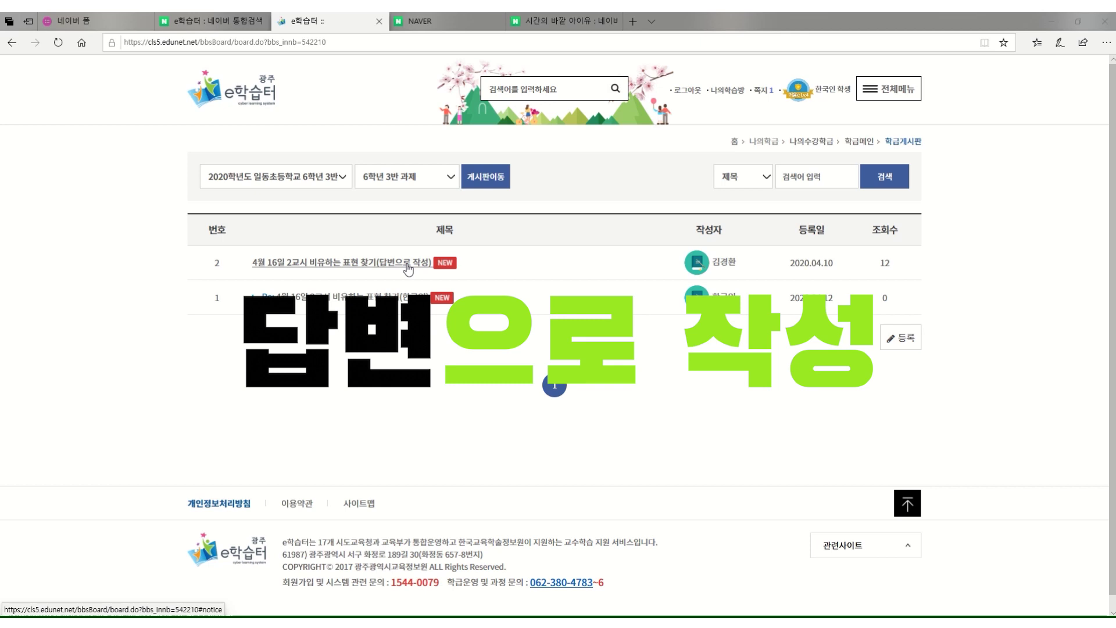
click(412, 267)
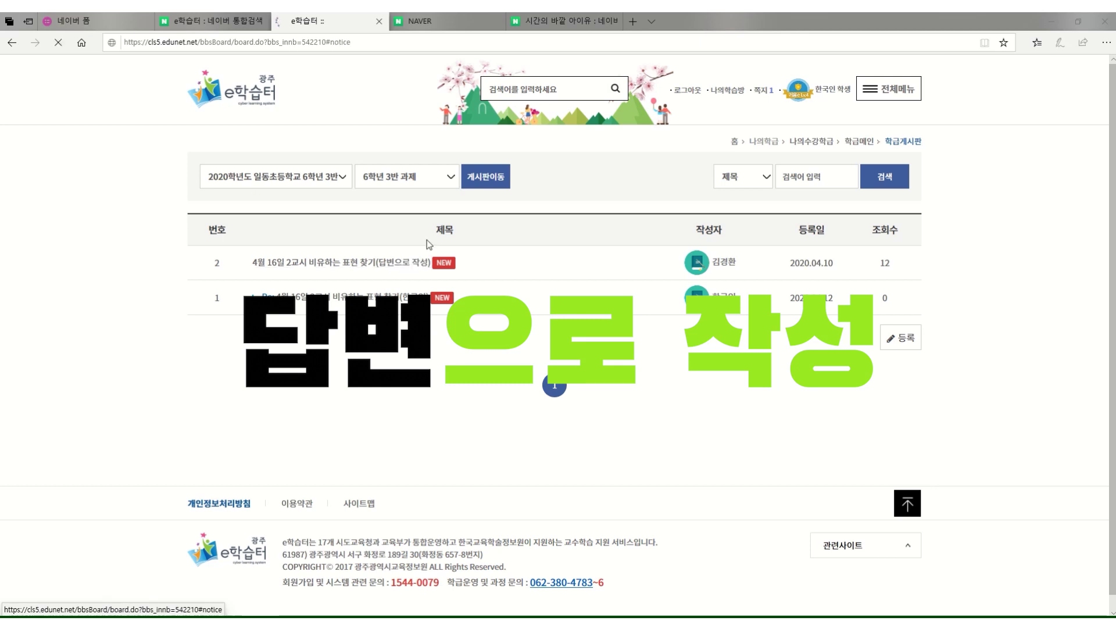
scroll(469, 303, down, 1)
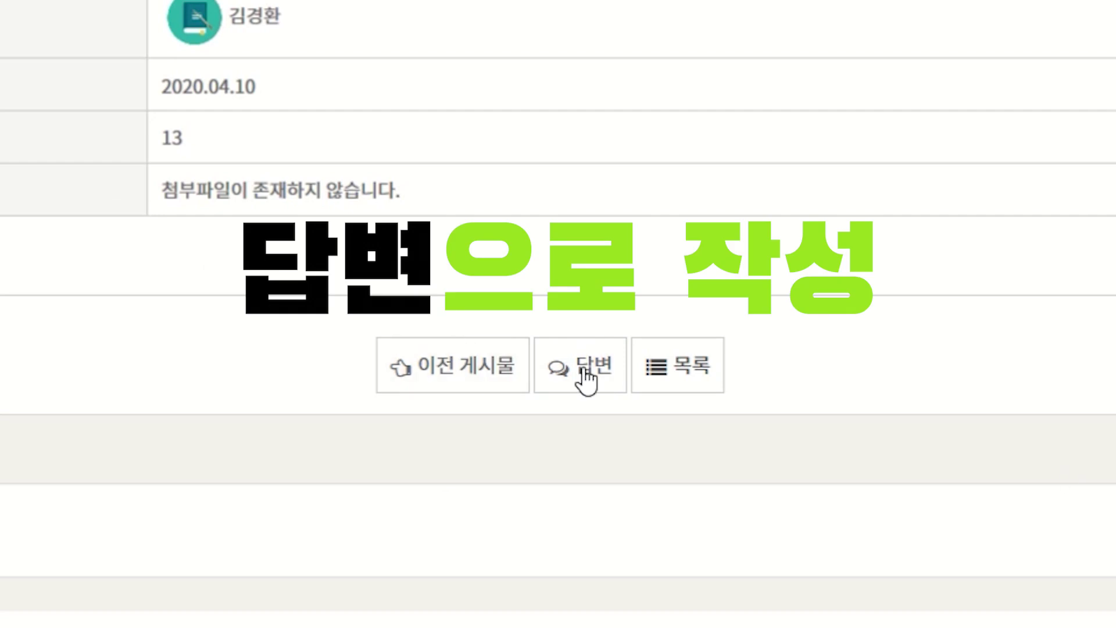
click(589, 378)
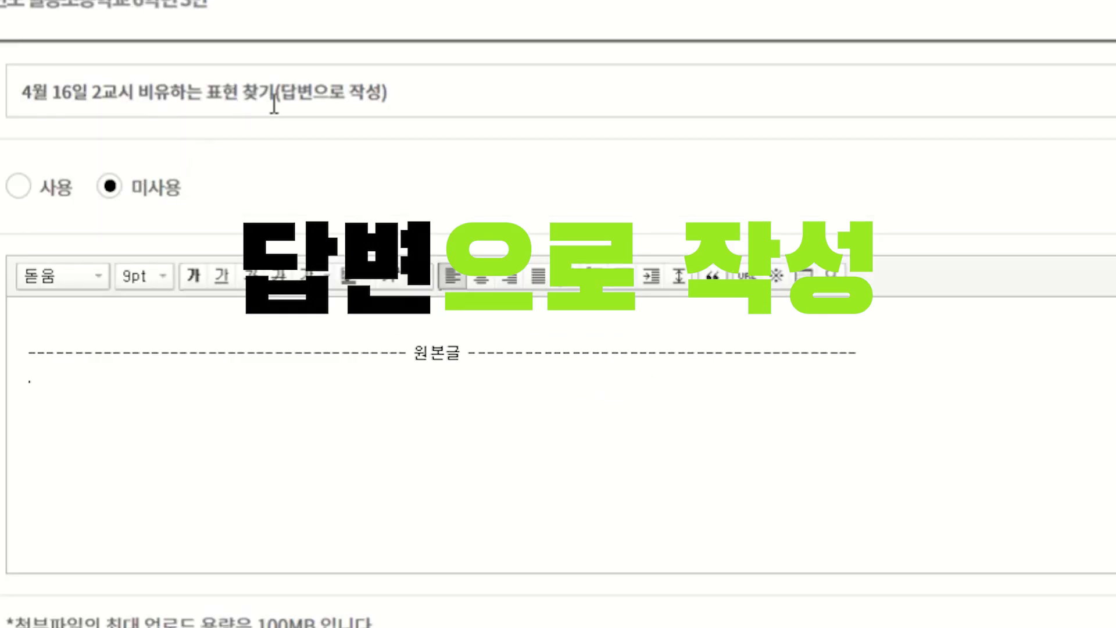
Replace "답변으로 작성" in the parentheses of the reply title with the student's name.
drag(383, 93, 281, 93)
text(이)
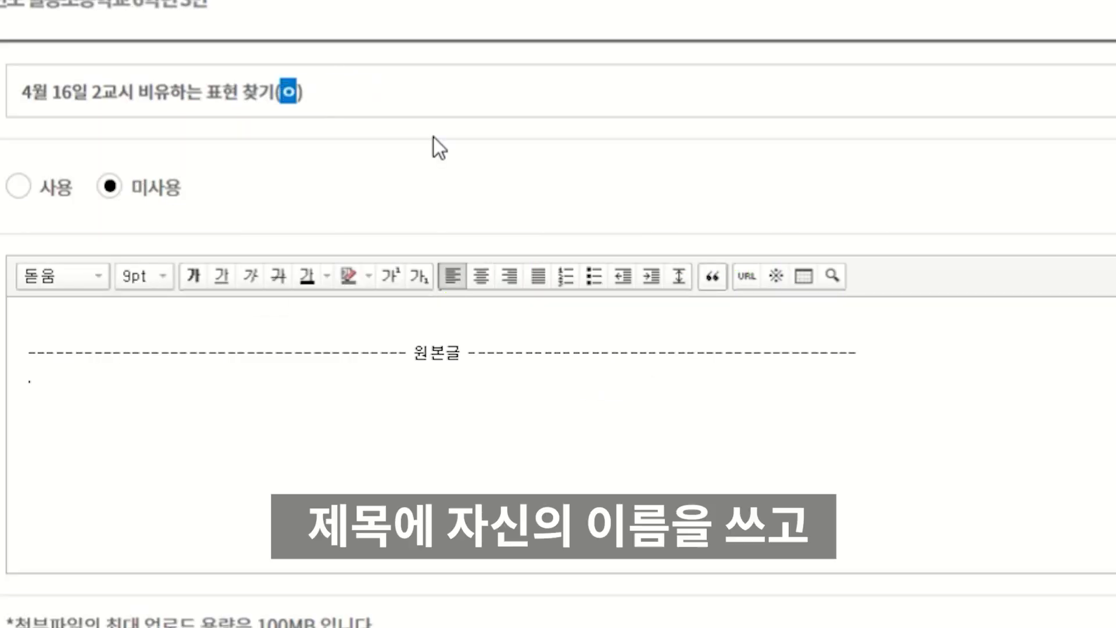
key(BackSpace)
text(한국인)
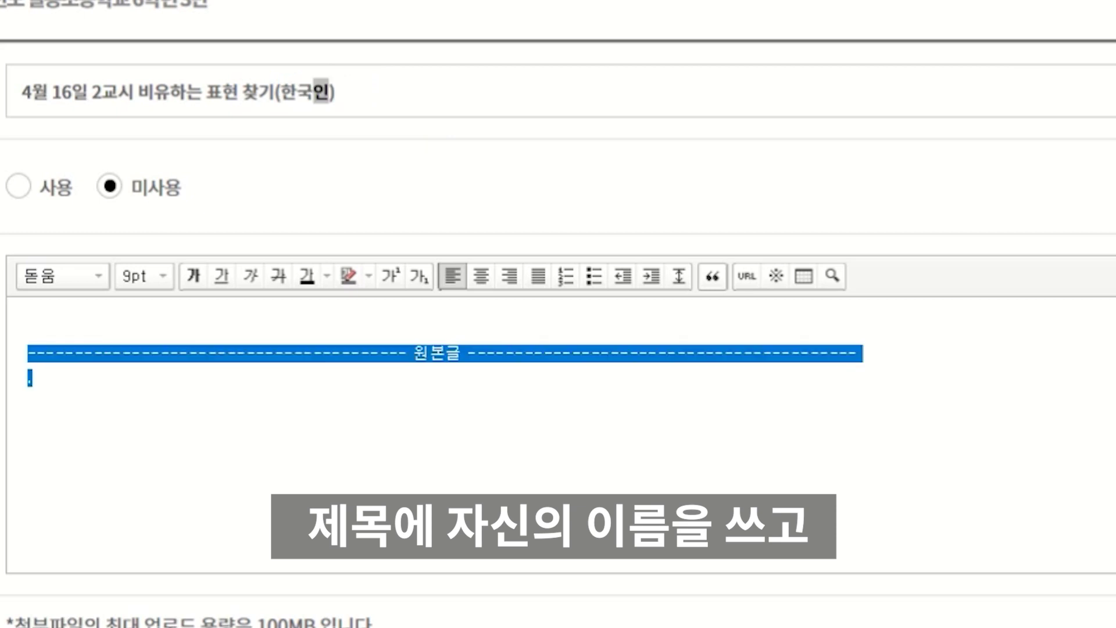
Replace the quoted original text with "도착하지 않는 나의 닻 / 도착할 수 없는 섬 같아", a blank line and "- 시간의 바깥 아이유 ♡".
key(Delete)
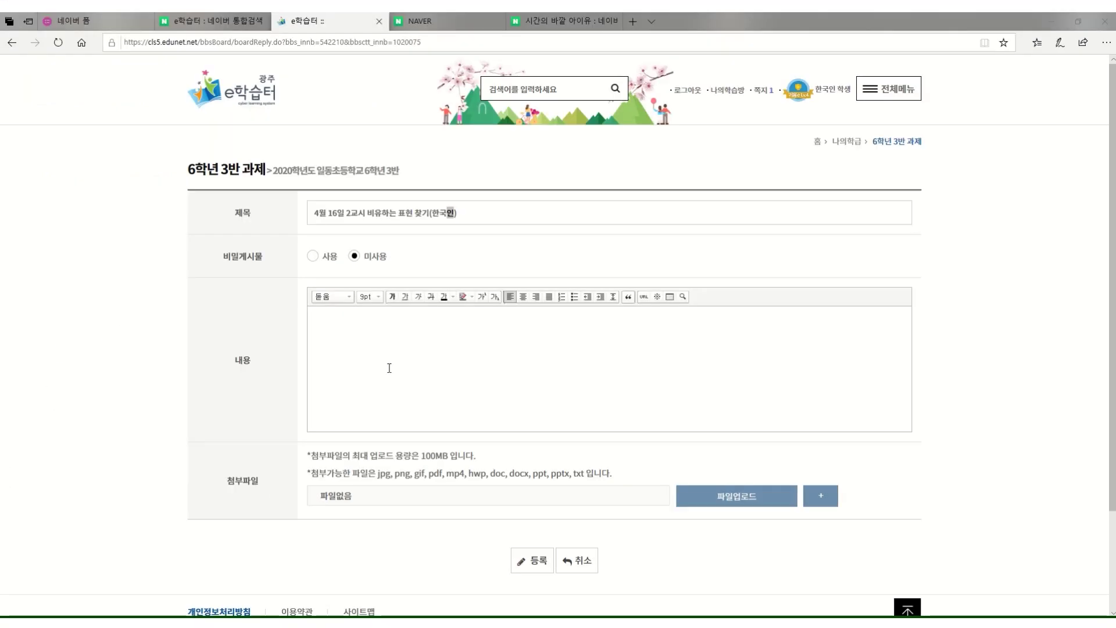
text(도착하지 않는 나의 닻)
key(Return)
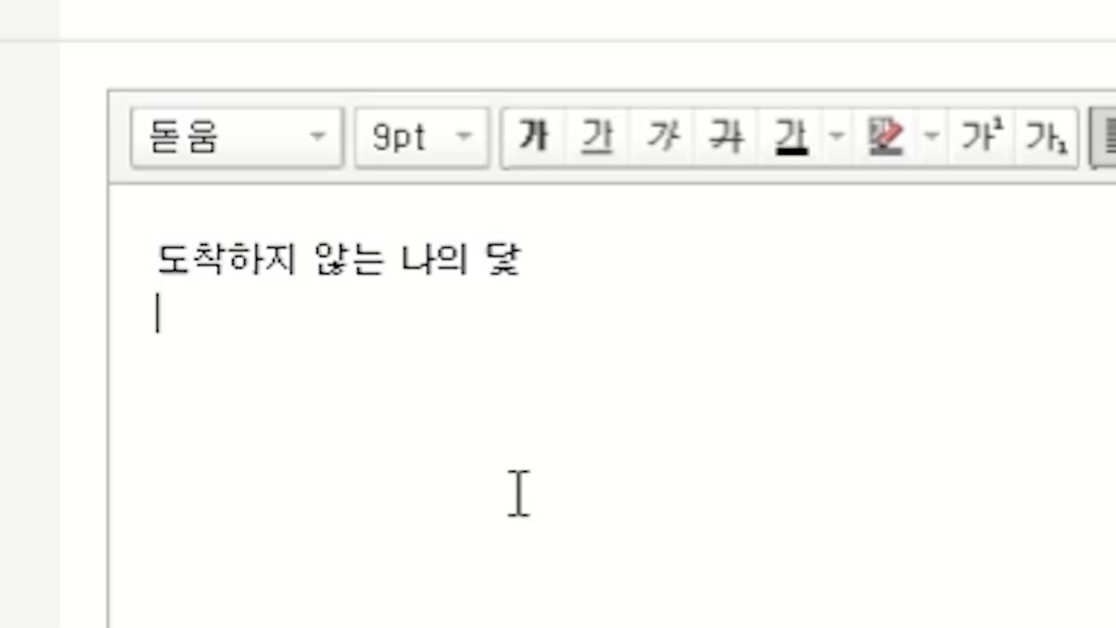
text(돛착할 수 없는 섬 같아)
key(Return)
key(Return)
text(- 시간의 바깥)
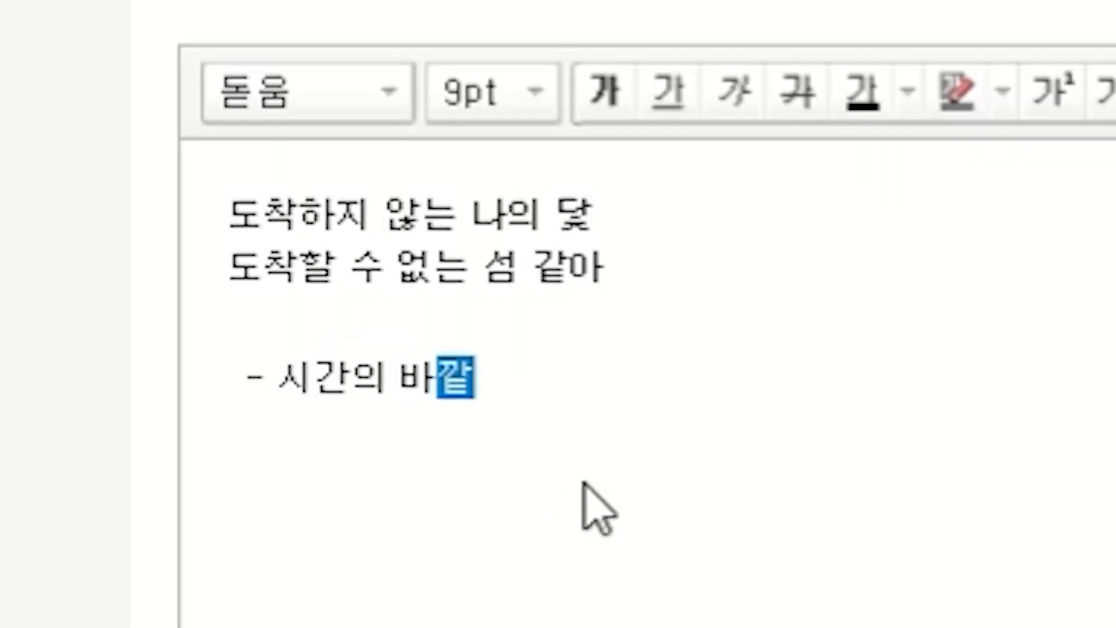
text(  아이유 ㅁ)
key(Hangul_Hanja)
scroll(584, 485, down, 6)
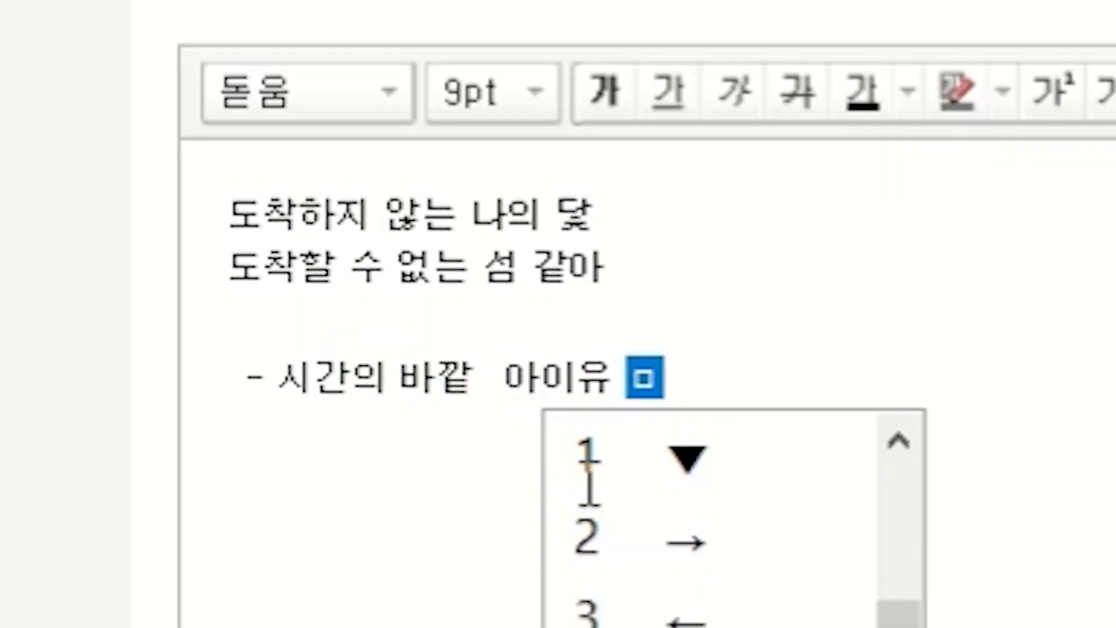
key(Return)
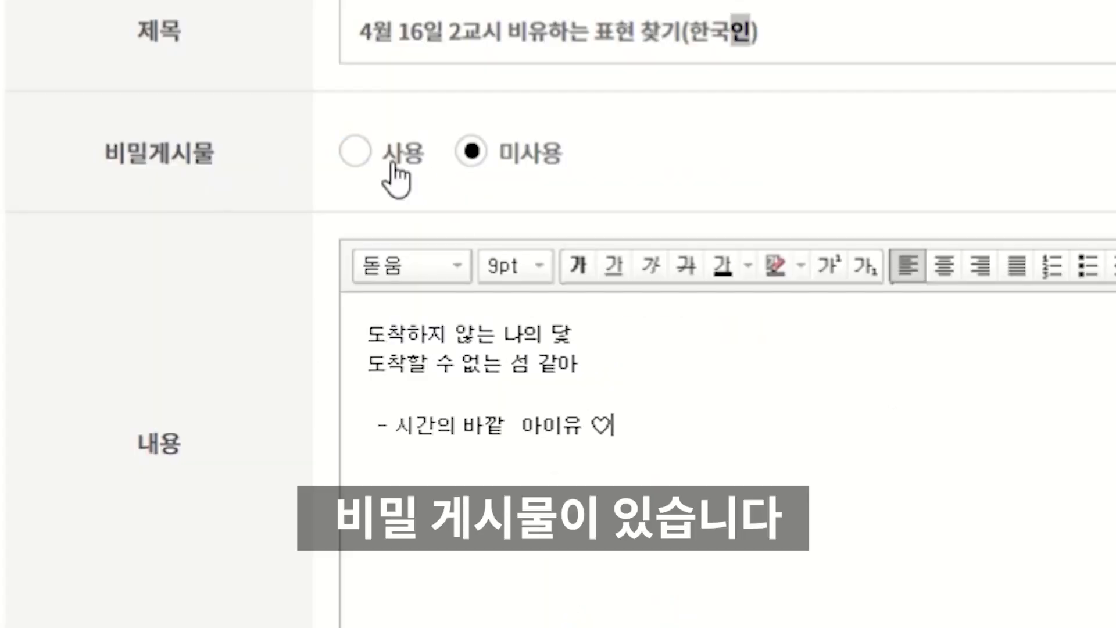
Try both 비밀게시물 options, 사용 and 미사용, and set the reply to 사용.
click(364, 155)
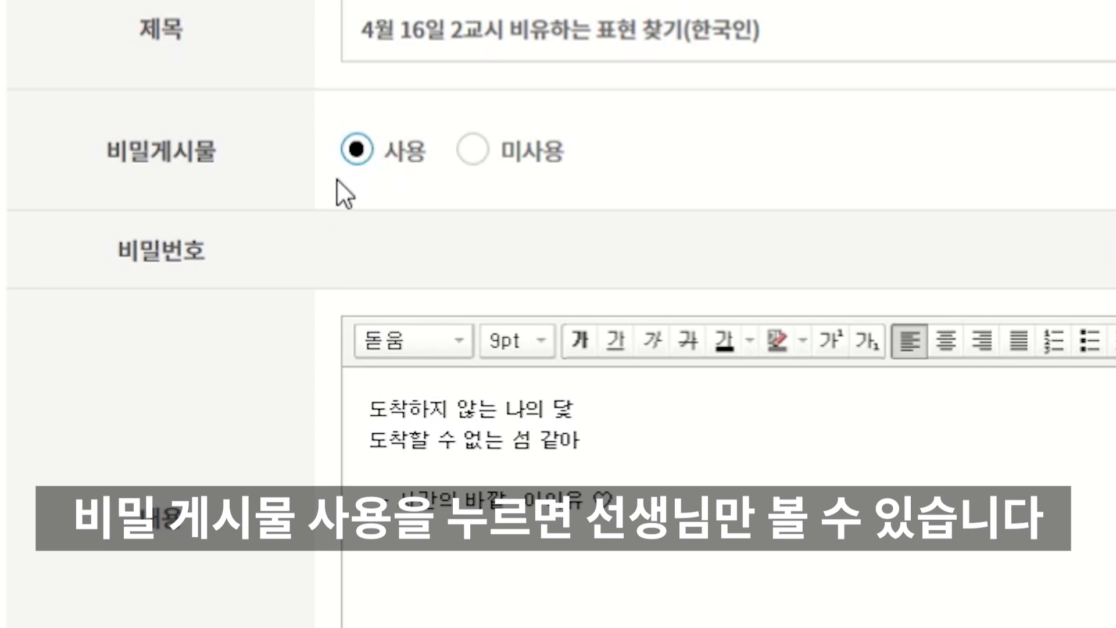
click(555, 160)
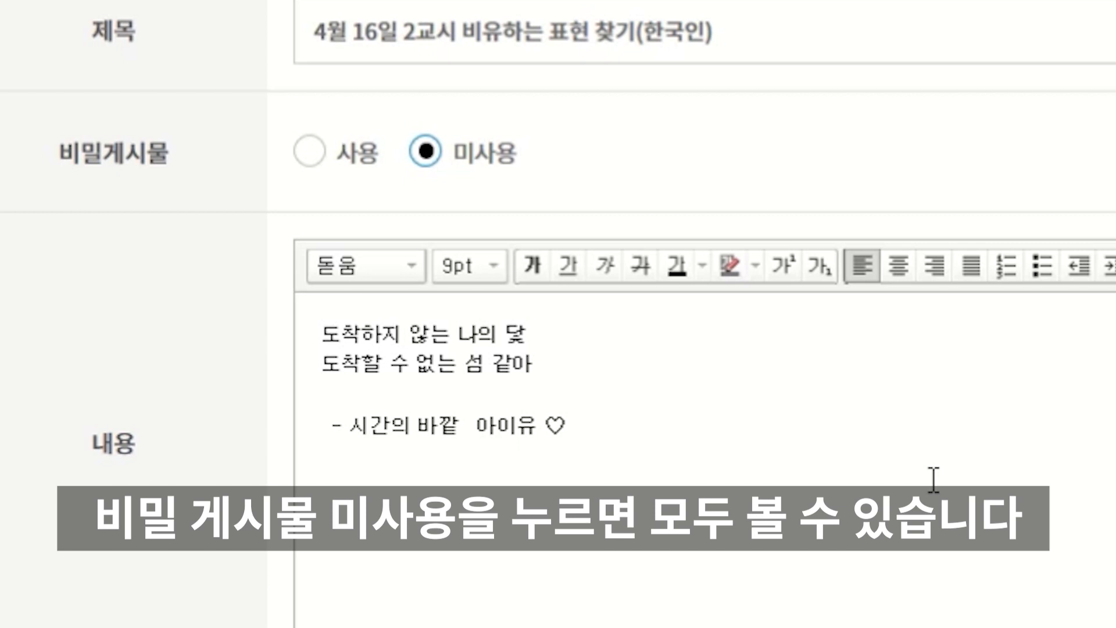
drag(1051, 573, 308, 325)
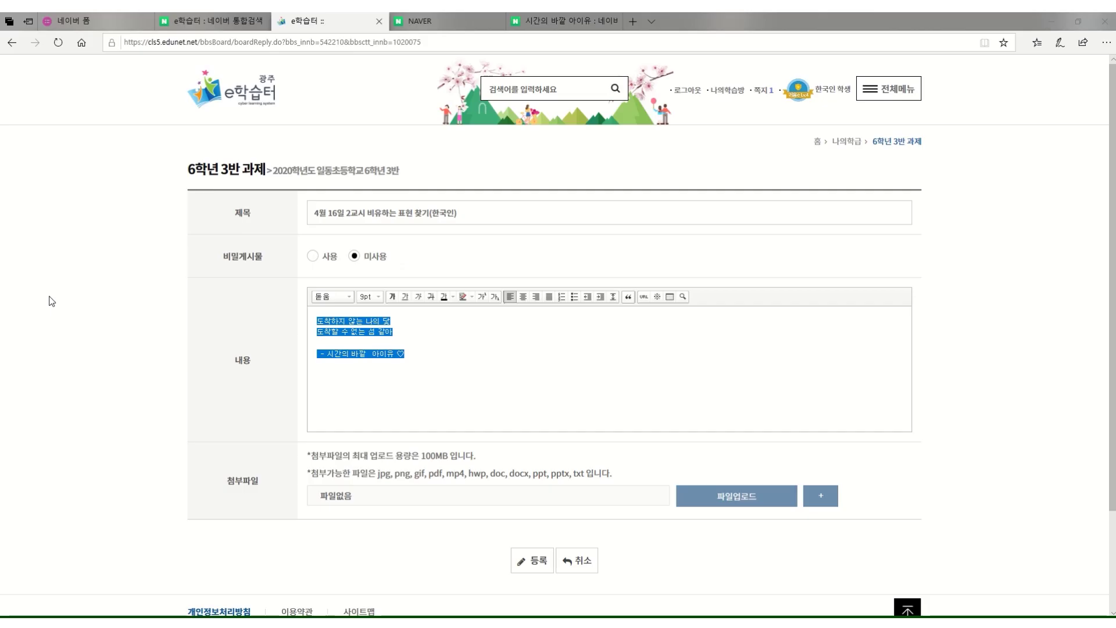
click(545, 476)
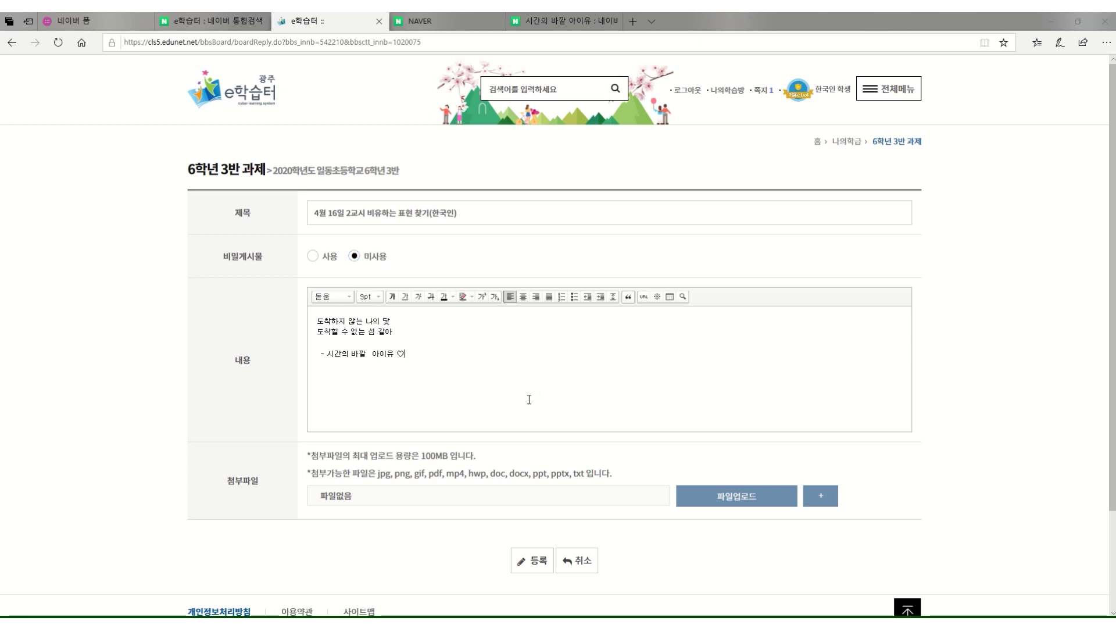
click(313, 255)
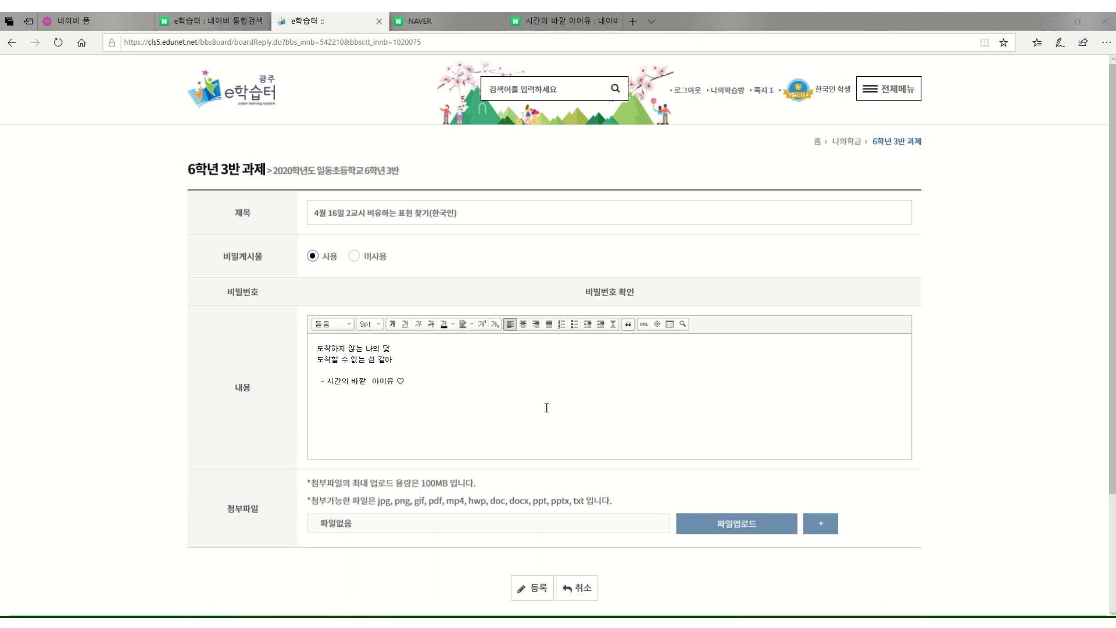
Register the finished reply on the 6학년 3반 과제 board and confirm the registration.
drag(546, 406, 1, 282)
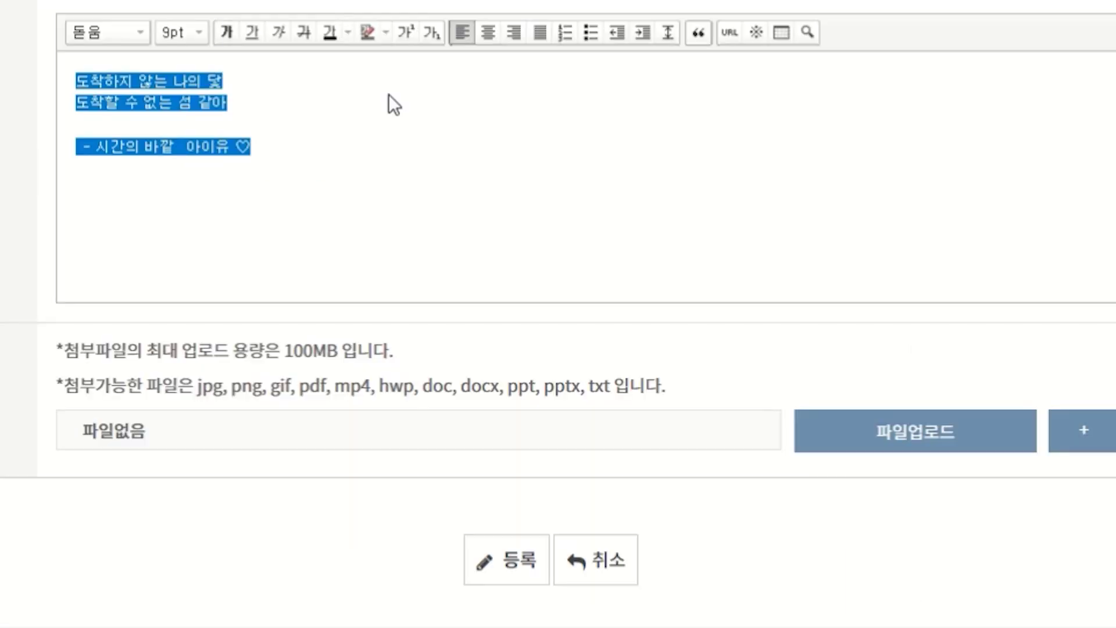
click(472, 562)
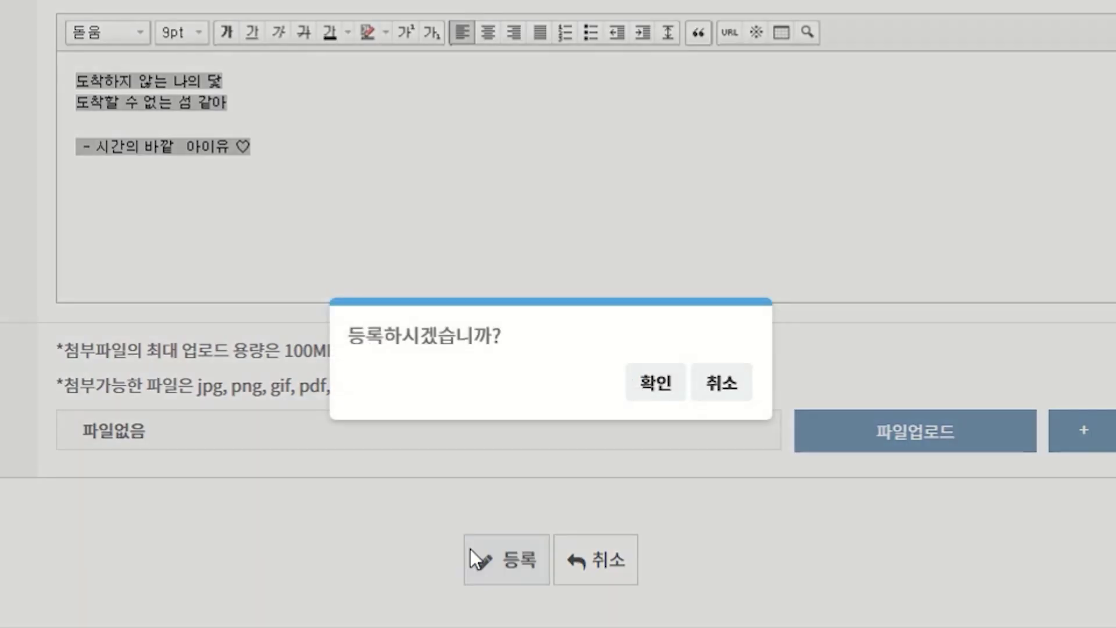
click(663, 378)
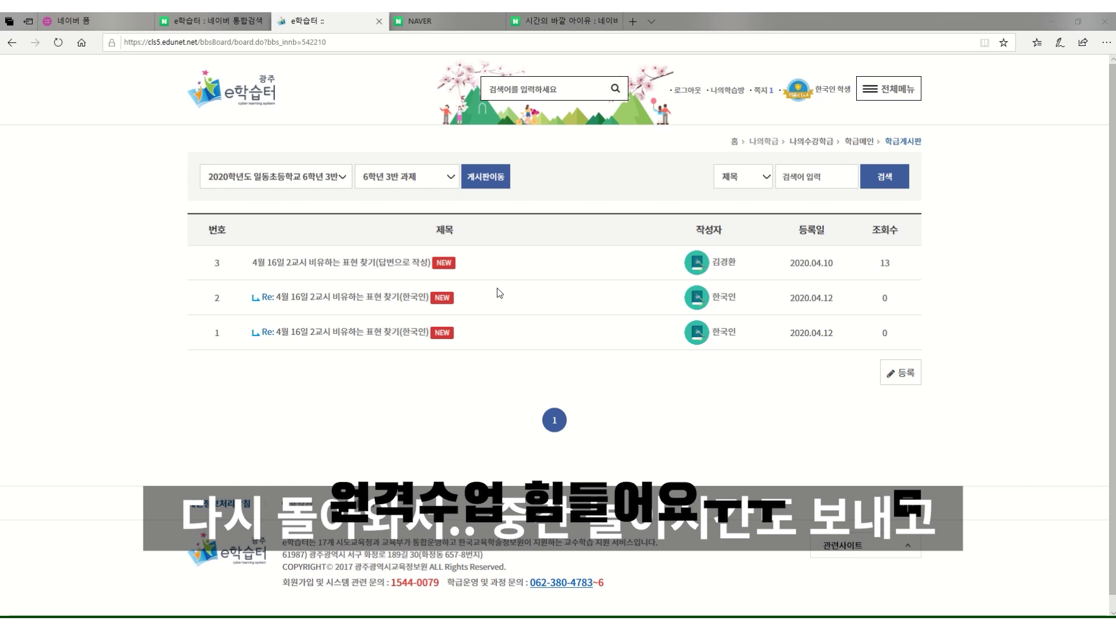
Return to the 4월 16일(목) course, view all topic items of 3교시 수학 and look over the 4교시 to 6교시 lessons.
click(863, 142)
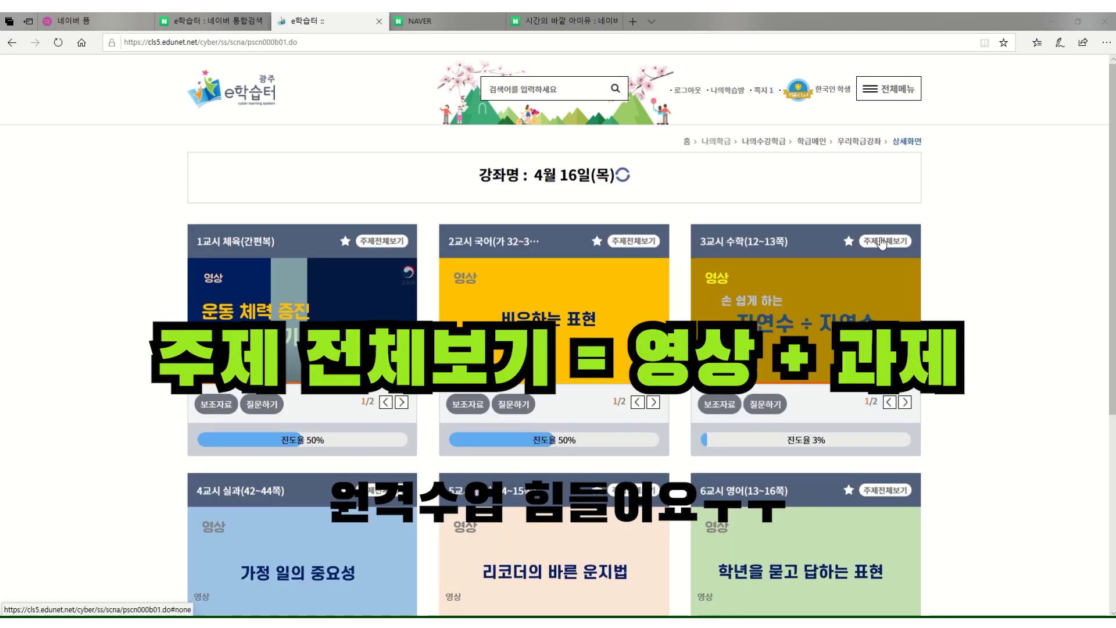
click(383, 238)
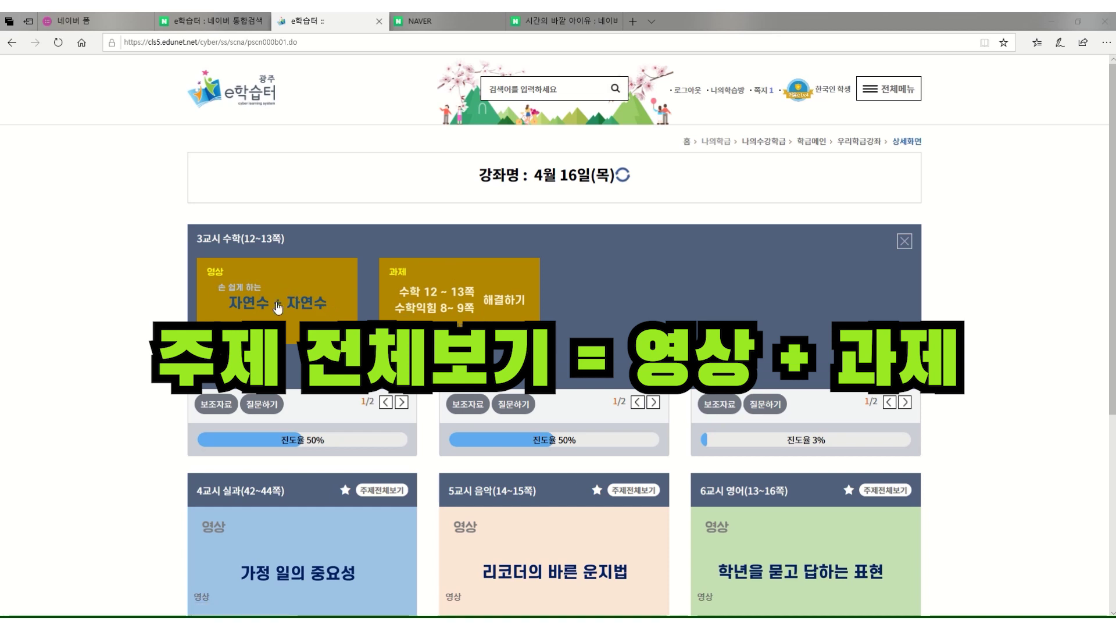
click(277, 307)
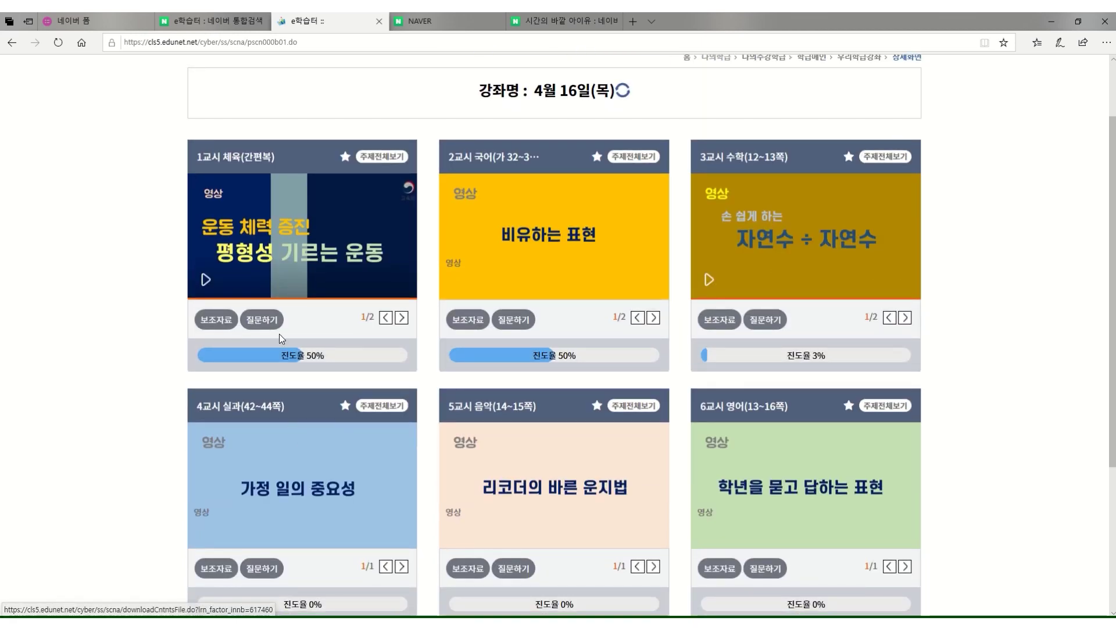
scroll(281, 339, down, 3)
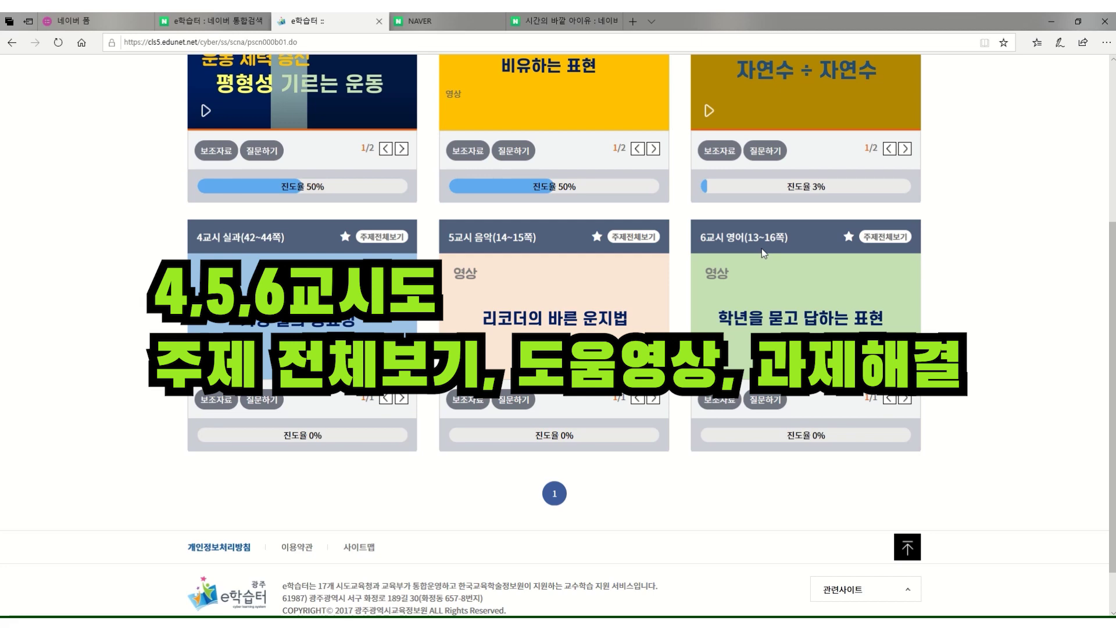
scroll(773, 378, up, 3)
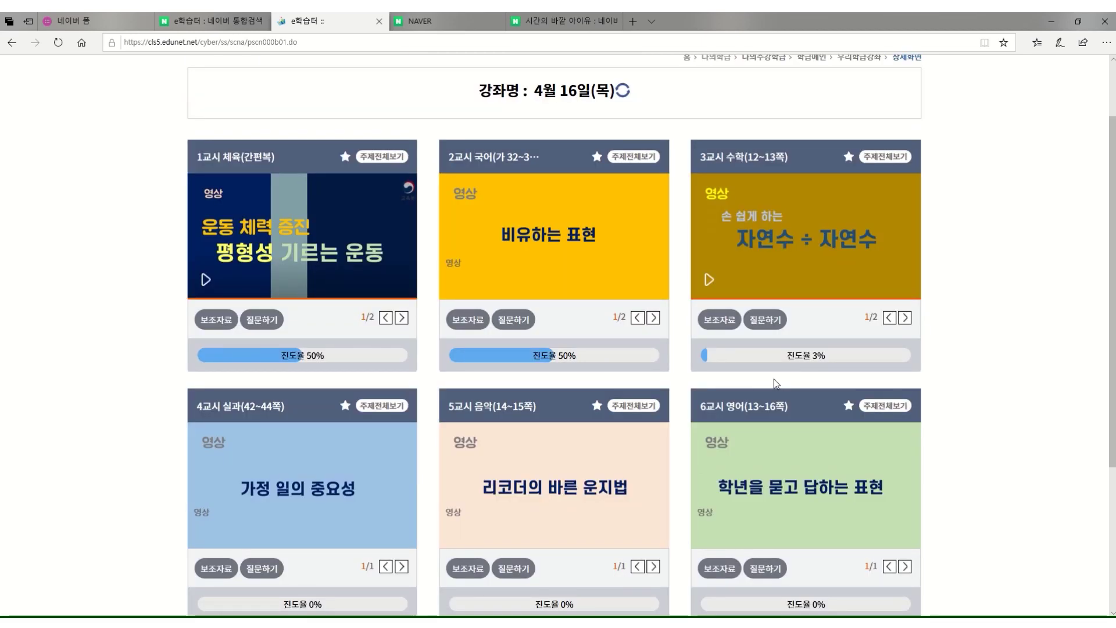
scroll(916, 401, up, 2)
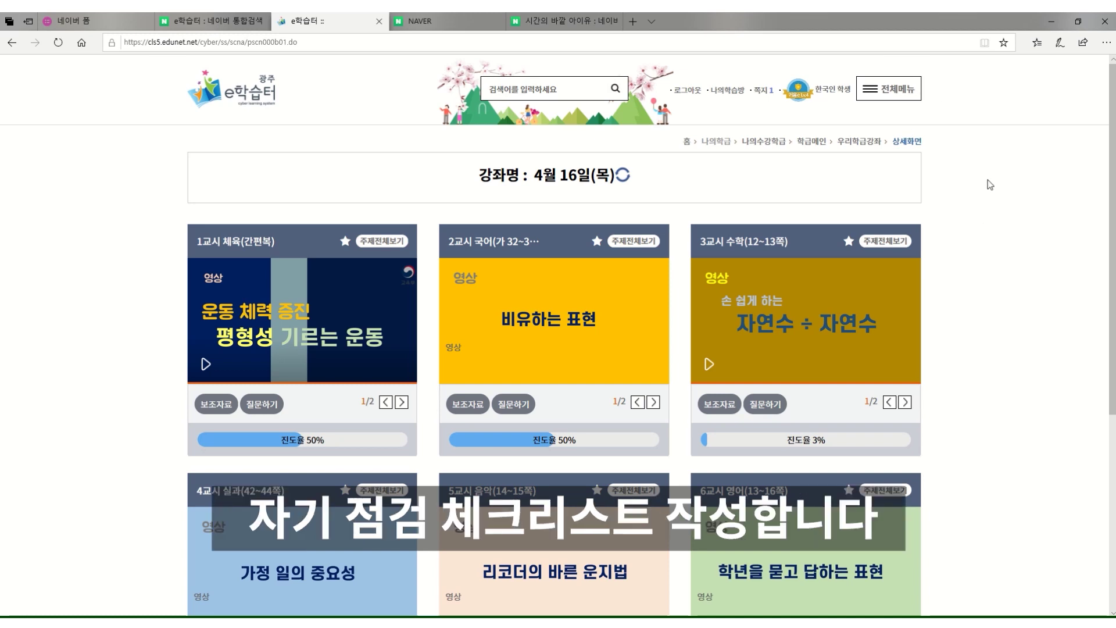
Go to the 6학년 3반 하루 마무리 board and open the form linked in the post "4월 16일 자기 점검 체크리스트".
click(983, 277)
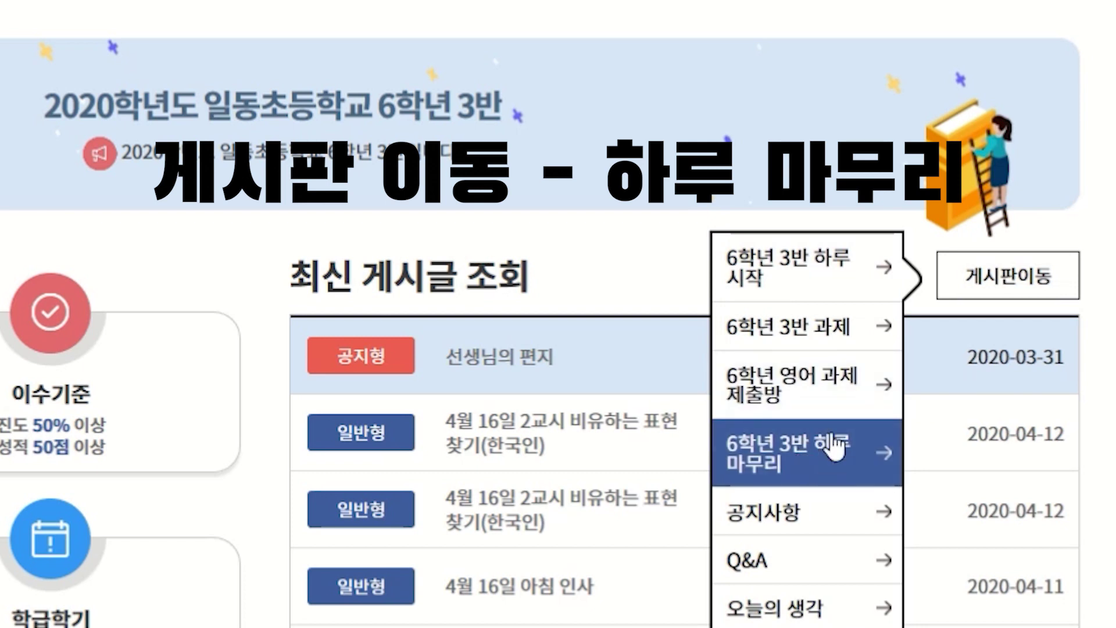
click(789, 453)
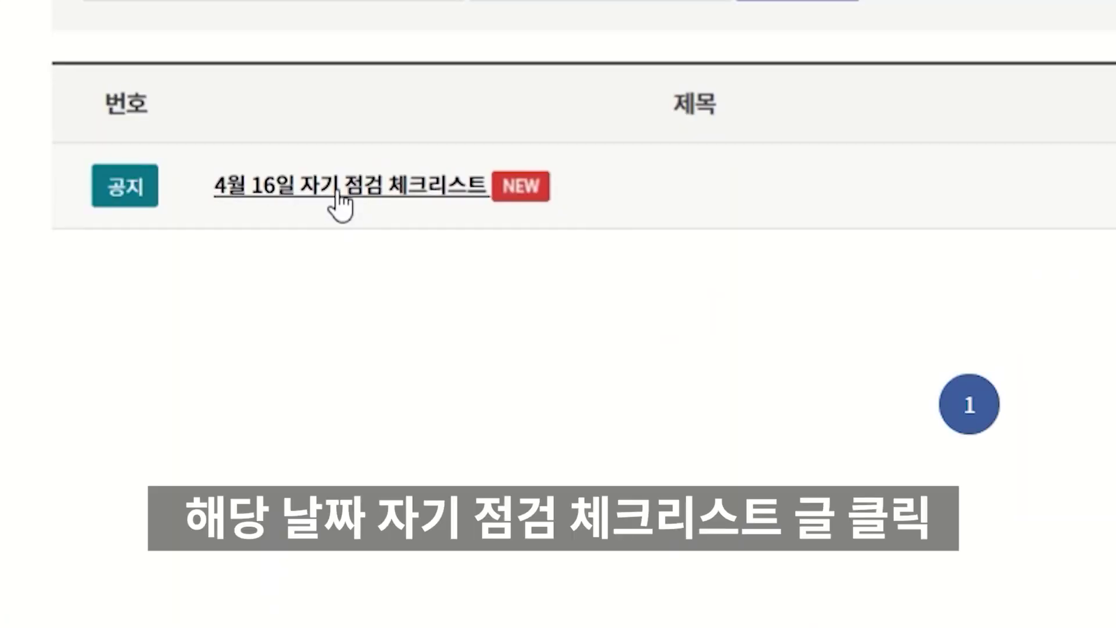
click(472, 192)
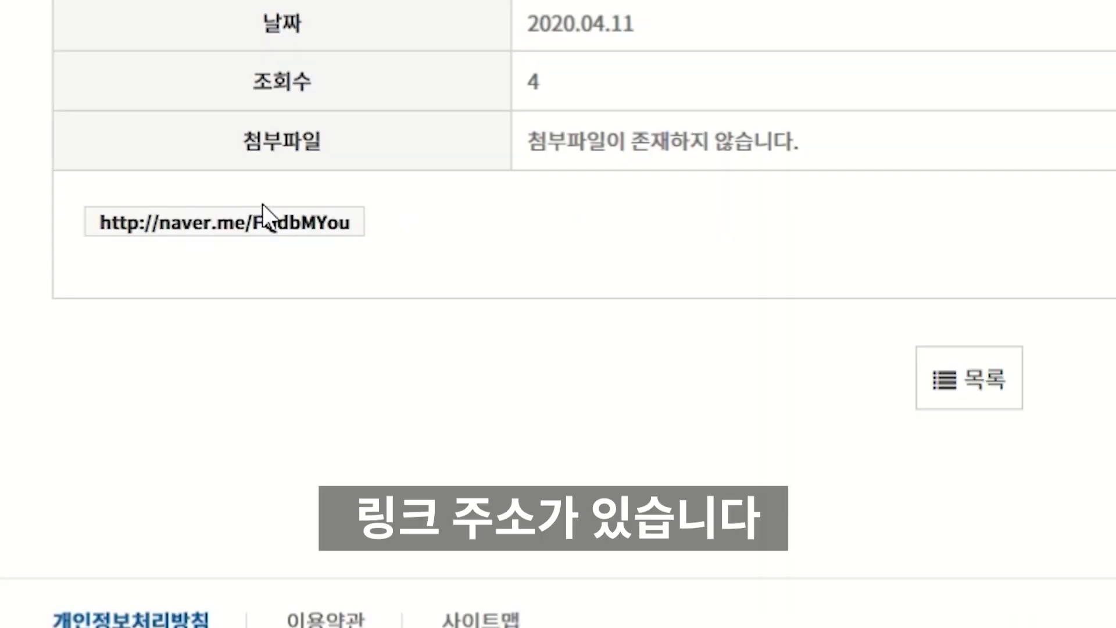
click(269, 228)
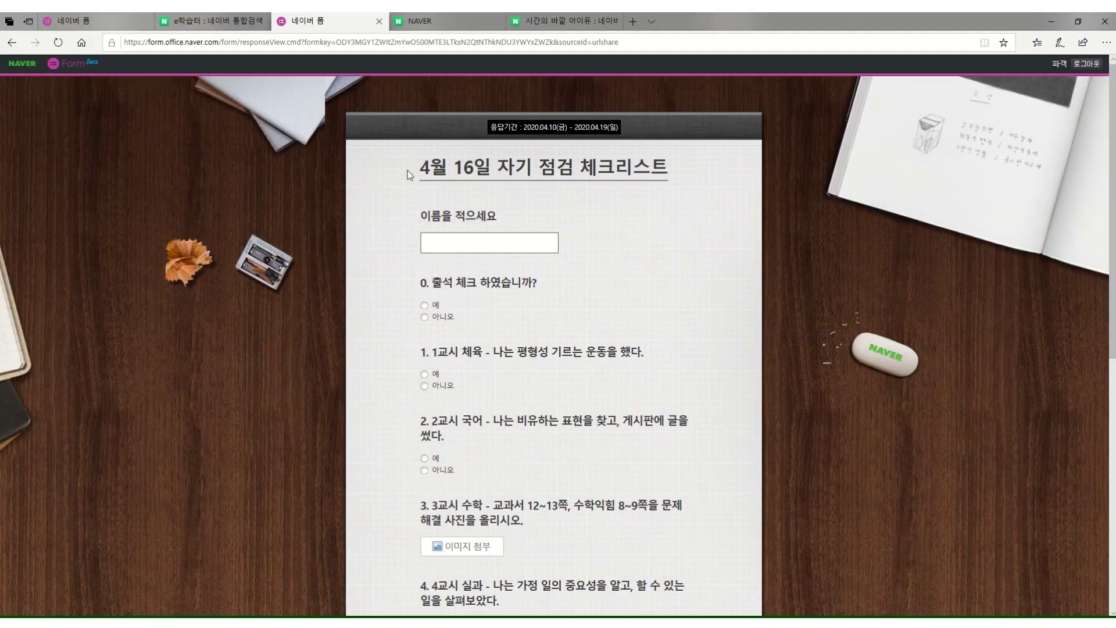
Enter the student's name in the checklist and answer 예 to the attendance question (0. 출석 체크).
drag(407, 170, 651, 176)
click(651, 176)
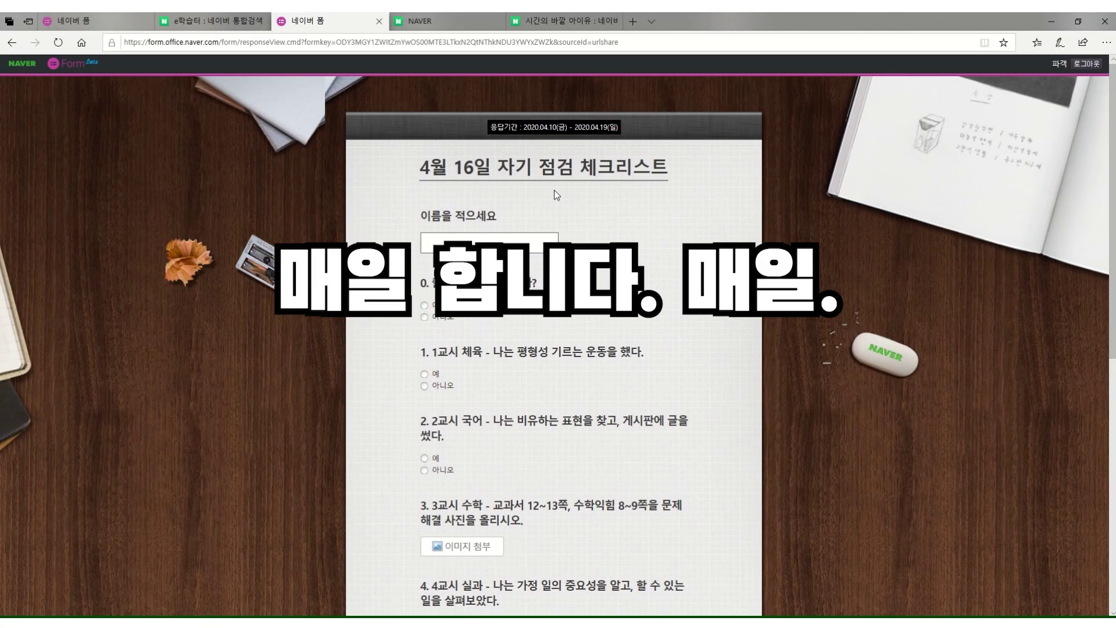
click(542, 243)
text(한국인)
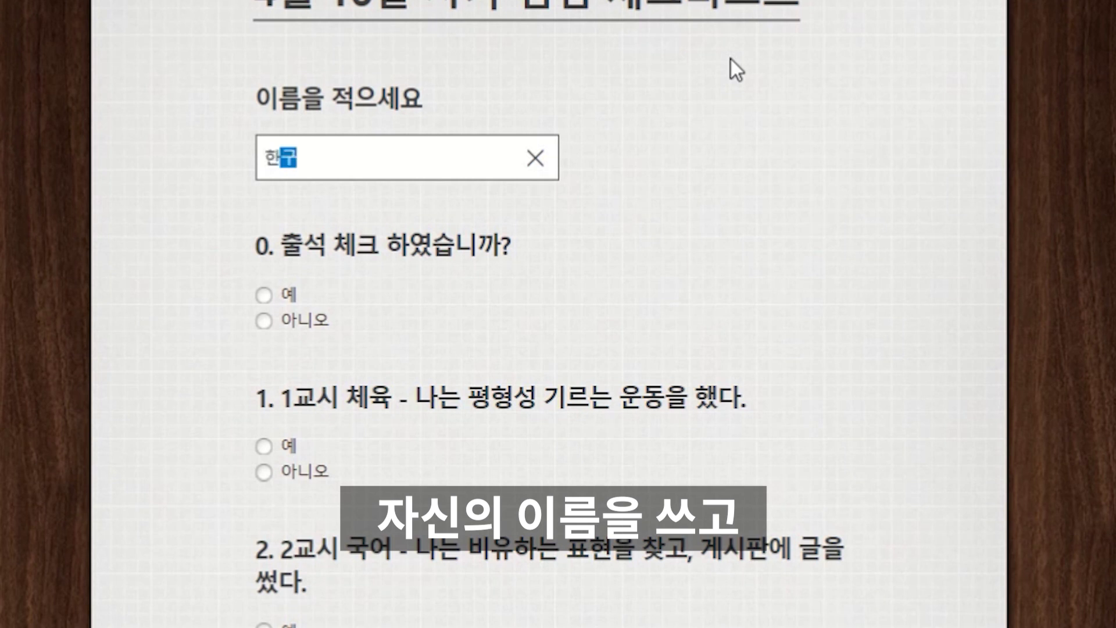
drag(421, 283, 518, 283)
drag(471, 248, 436, 254)
click(445, 256)
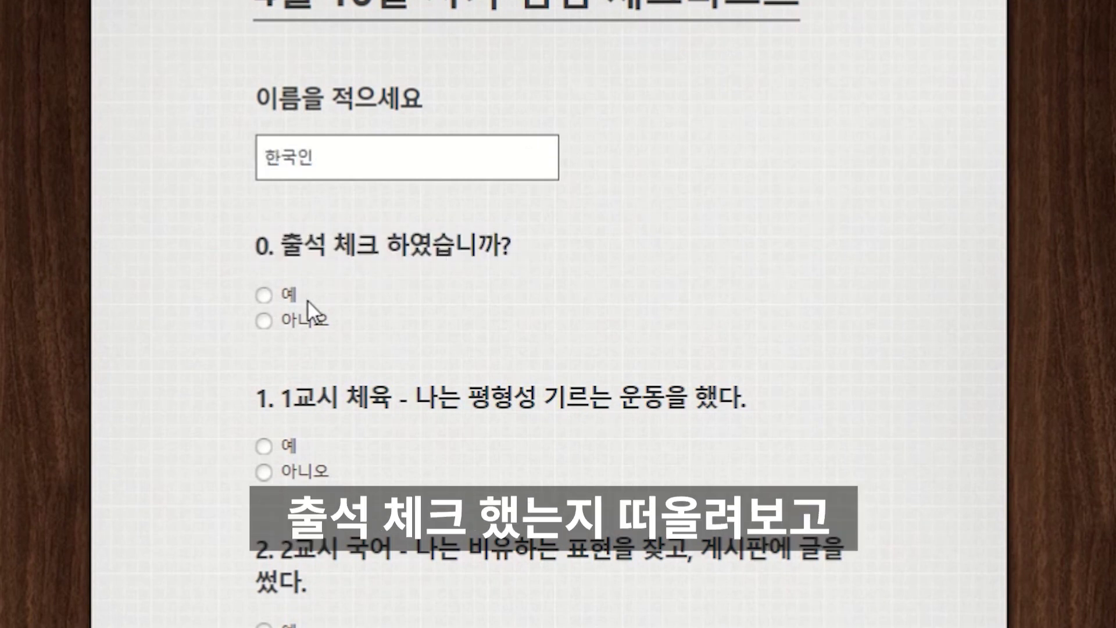
click(269, 300)
Answer 예 to the 1교시 체육 and 2교시 국어 checklist questions.
drag(393, 400, 677, 390)
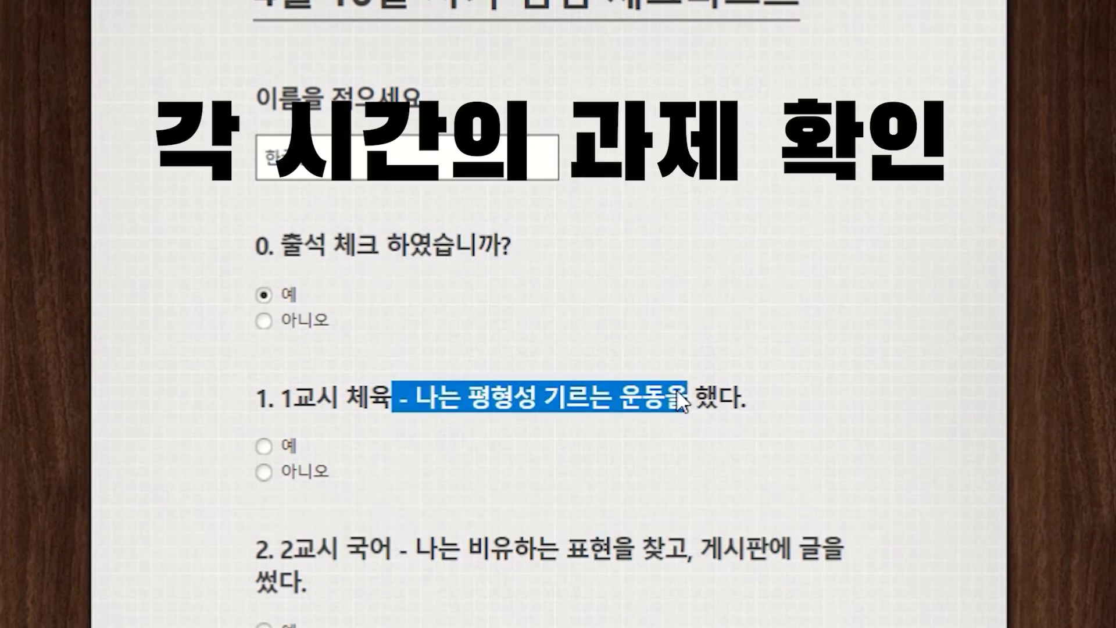
click(267, 448)
scroll(483, 468, down, 6)
drag(375, 186, 848, 239)
click(848, 240)
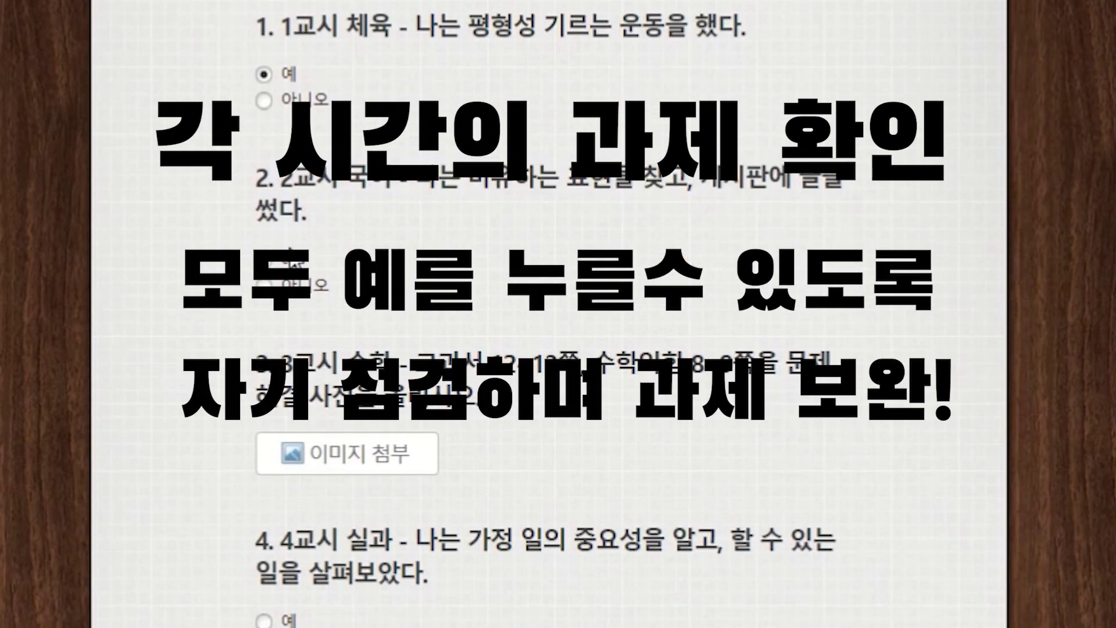
scroll(602, 262, down, 4)
scroll(601, 260, up, 2)
Attach the image 일동초마크 to the 3교시 수학 question as the problem-solving photo.
drag(293, 179, 799, 205)
click(444, 196)
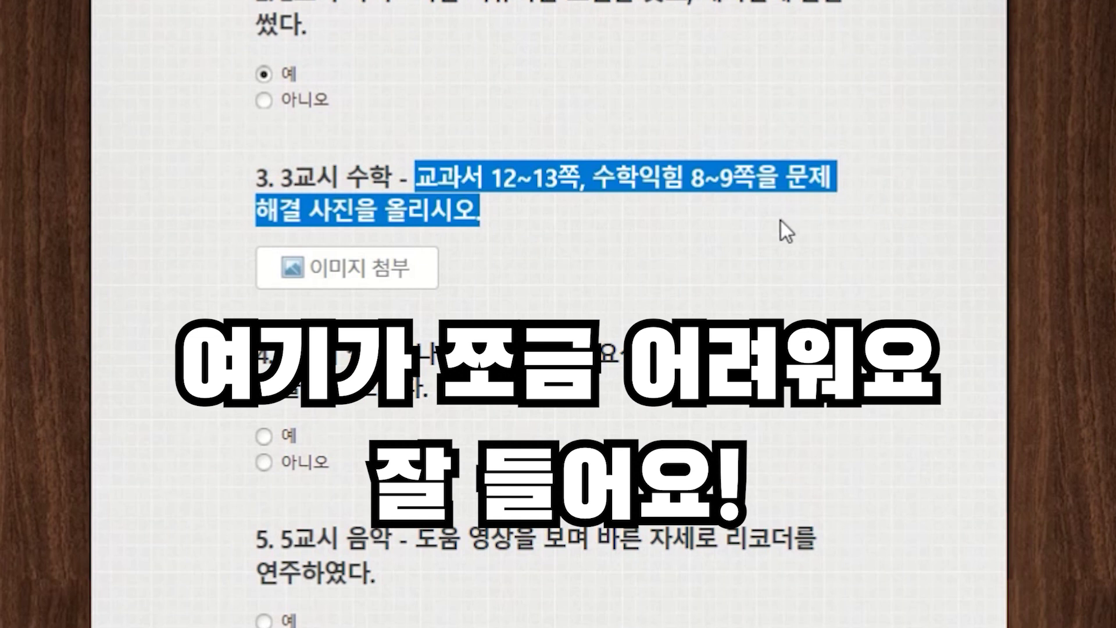
click(629, 240)
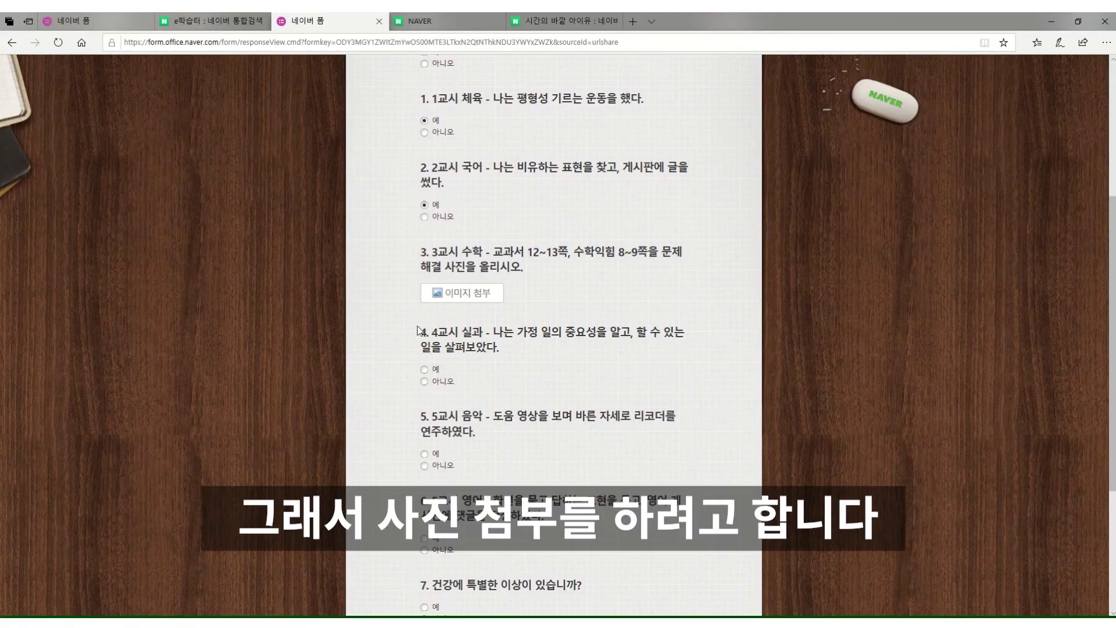
click(483, 293)
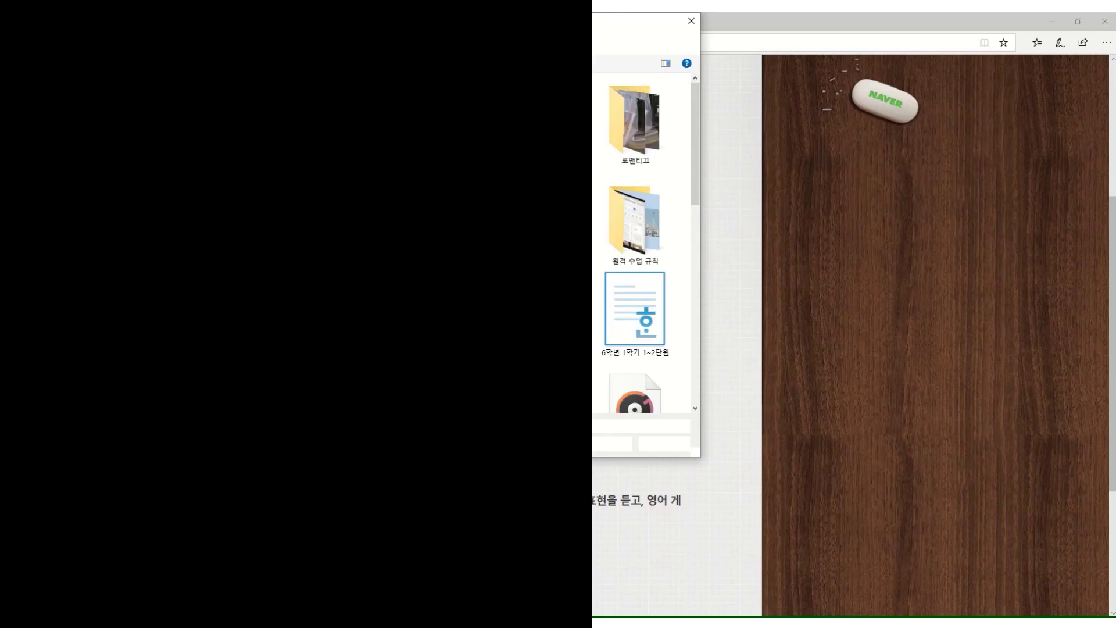
scroll(636, 232, down, 5)
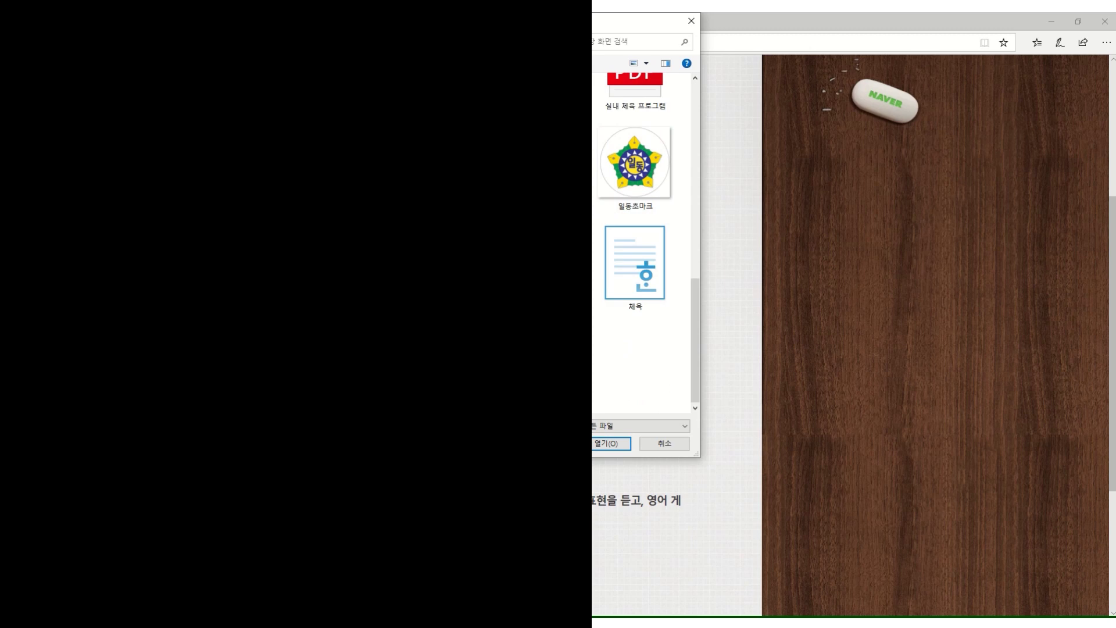
double_click(634, 163)
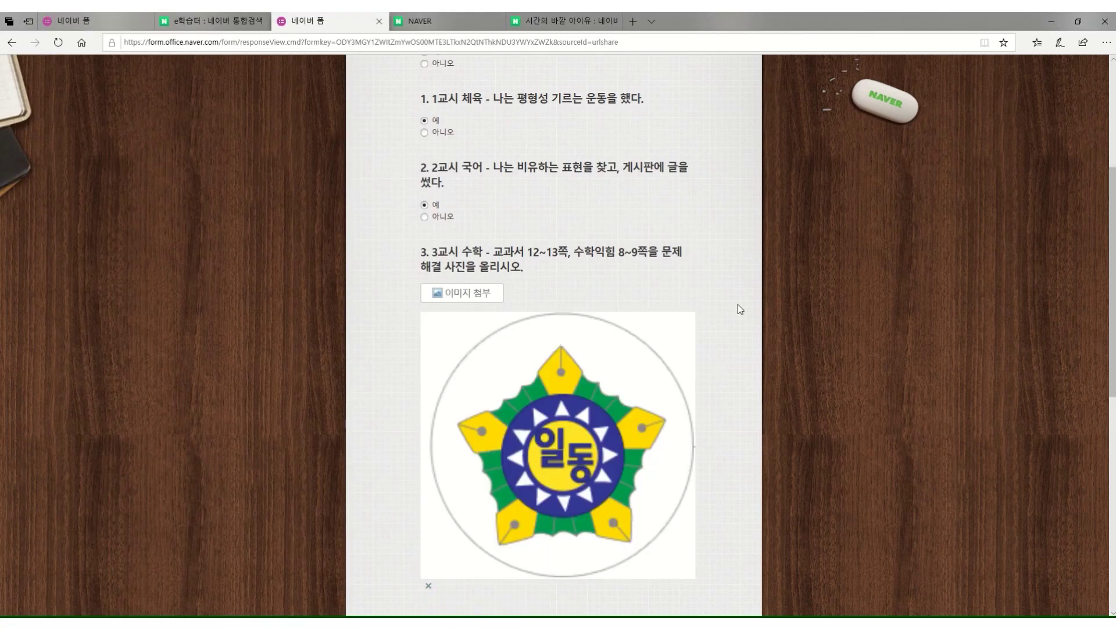
Answer 예 to the checklist questions on 실과, 음악 and 영어 (questions 4 to 6).
scroll(738, 305, down, 4)
scroll(546, 196, up, 3)
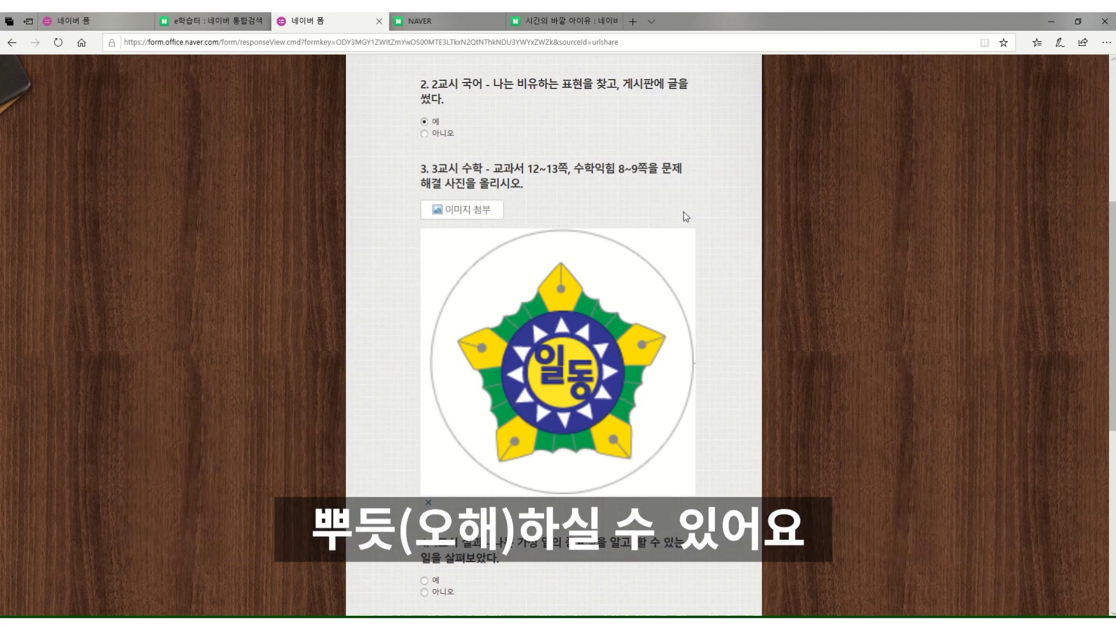
scroll(684, 212, down, 4)
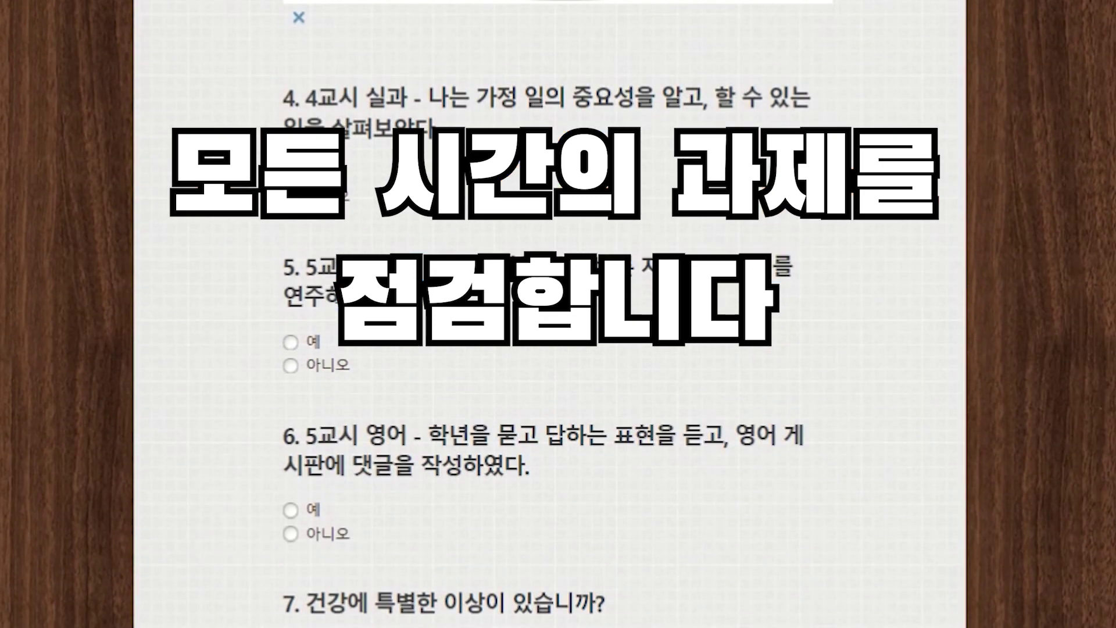
click(292, 341)
drag(428, 436, 570, 472)
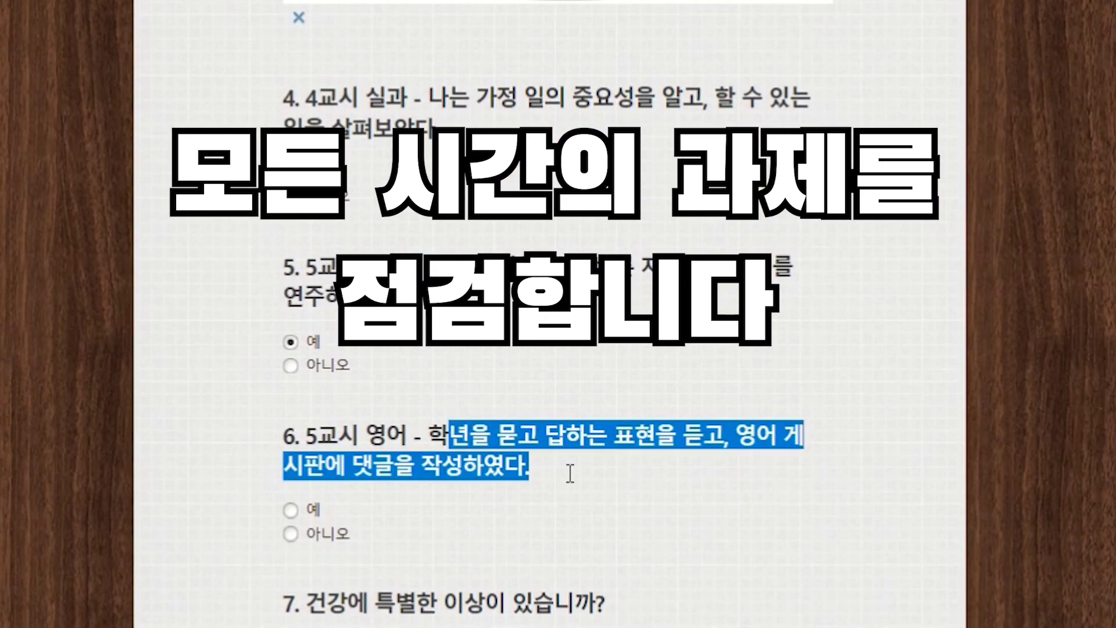
click(426, 435)
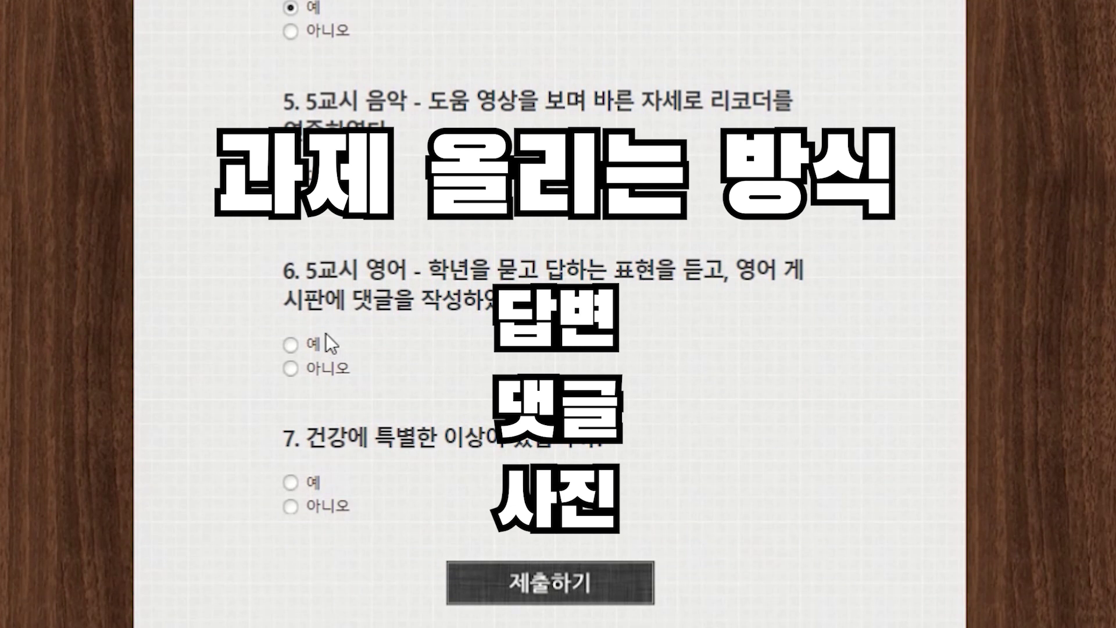
click(290, 344)
Answer 아니오 to question 7 about health problems and submit the checklist.
drag(308, 440, 632, 428)
click(633, 428)
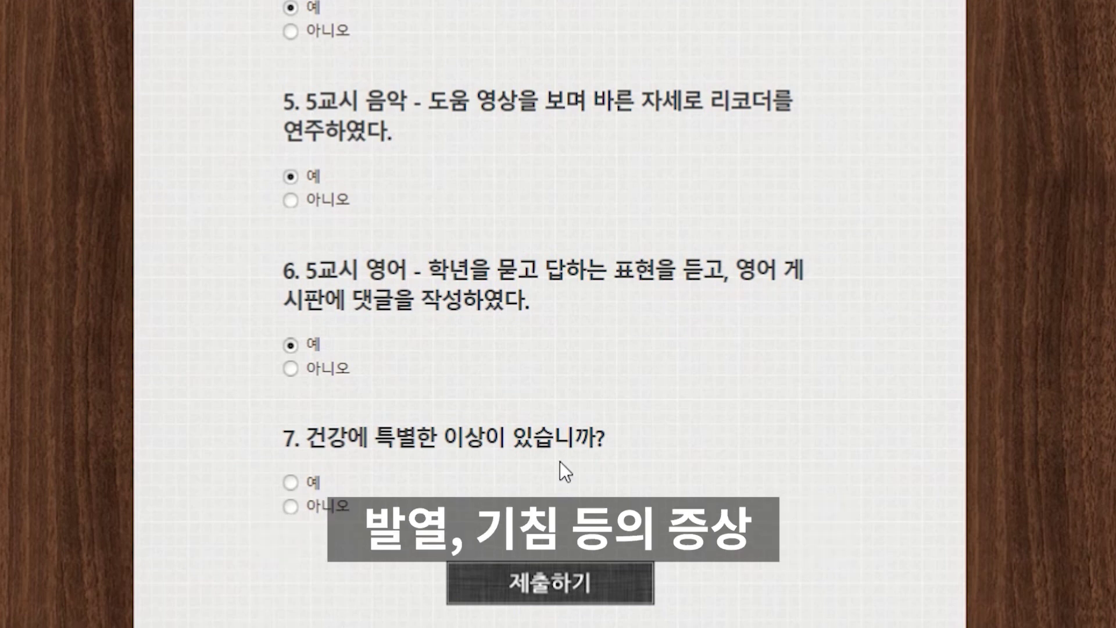
drag(560, 461, 252, 413)
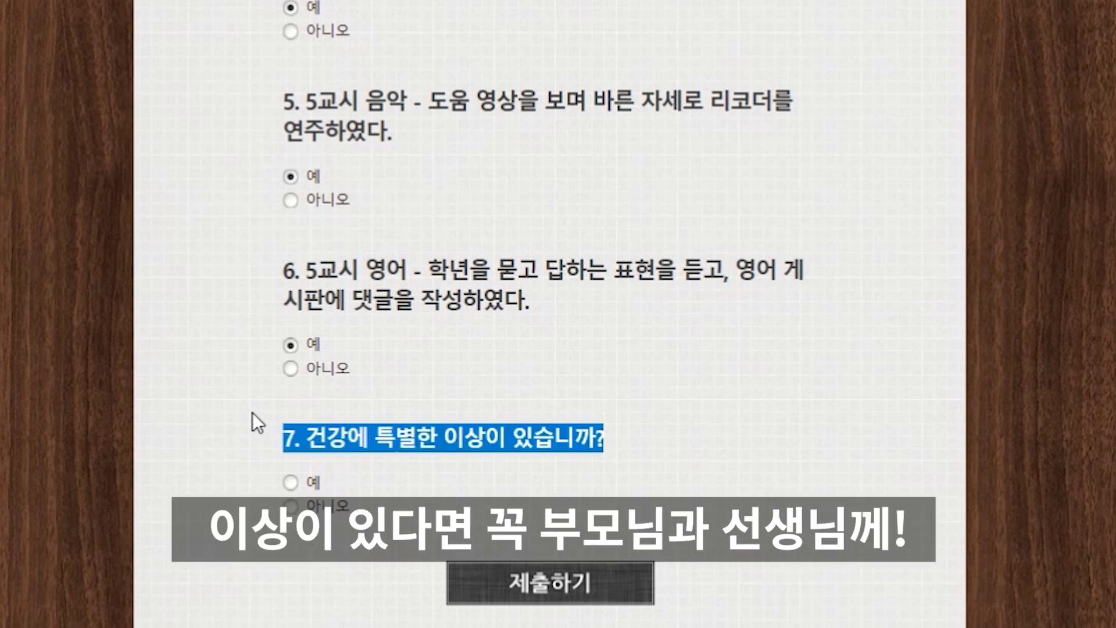
click(433, 435)
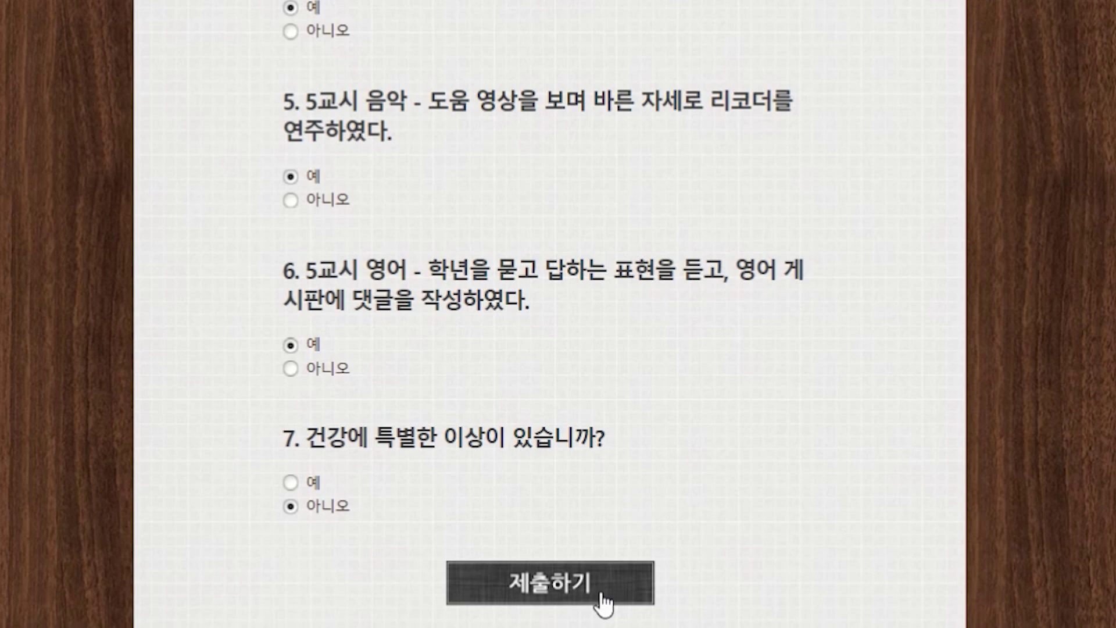
click(531, 582)
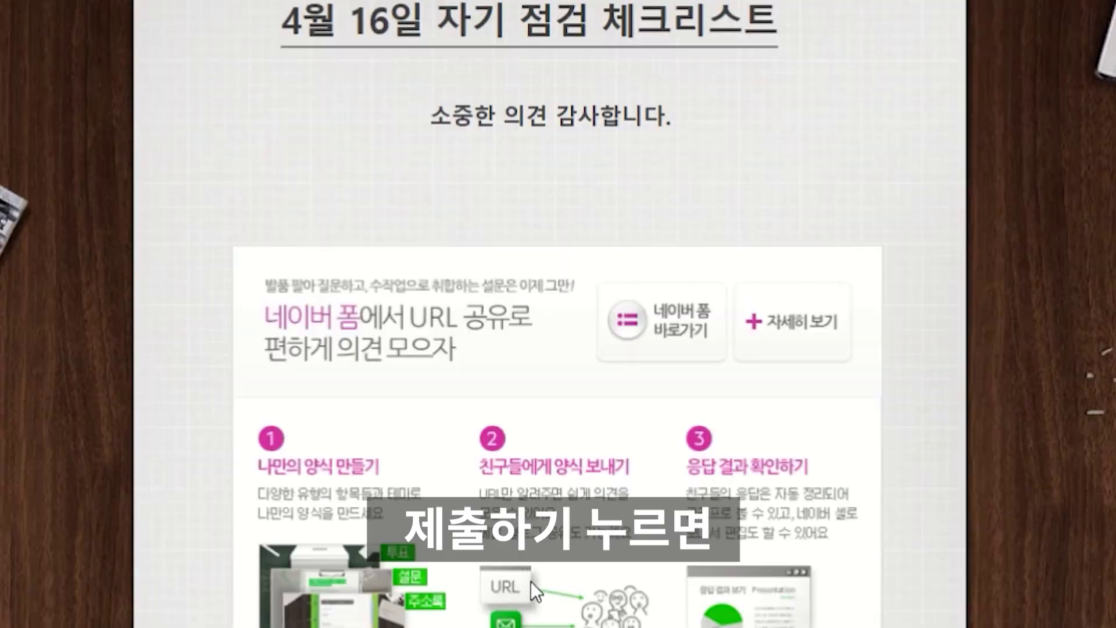